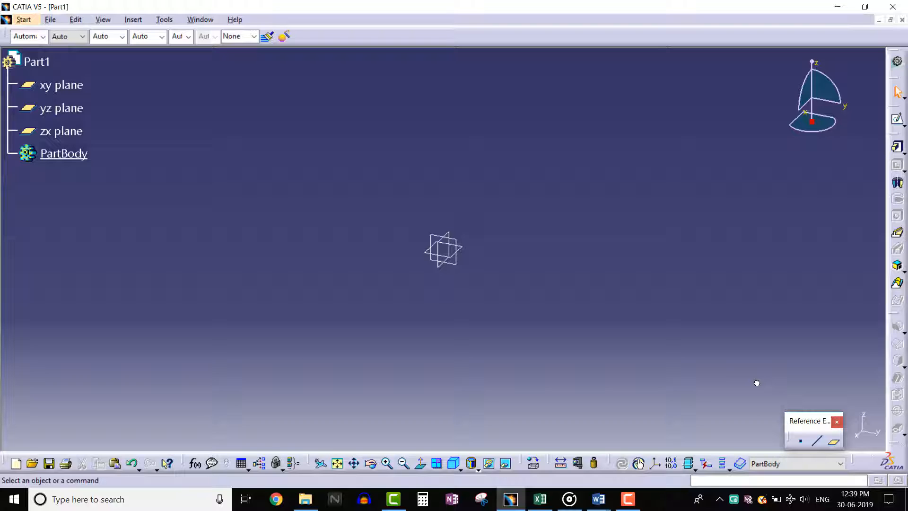
Detach the Fillets tool group and place it floating in the work area
click(891, 336)
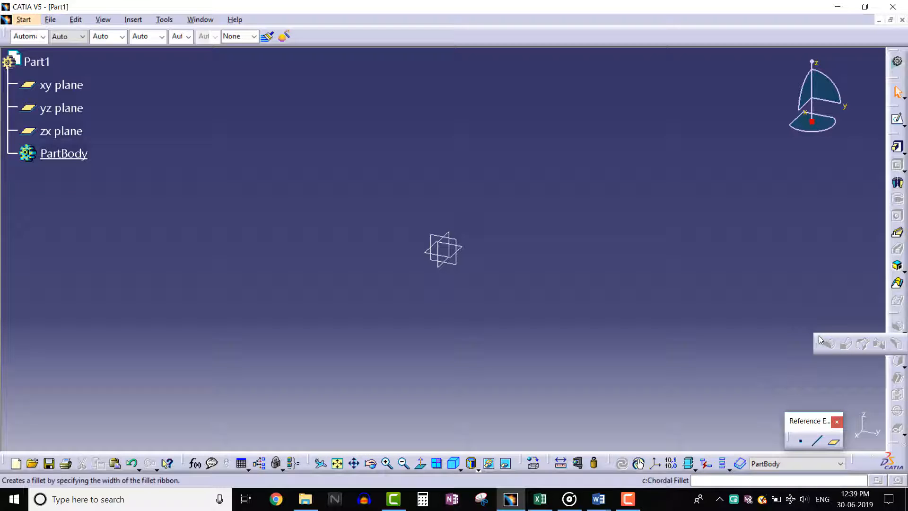
mouse_move(792, 331)
mouse_down()
mouse_move(799, 312)
mouse_move(786, 314)
mouse_up()
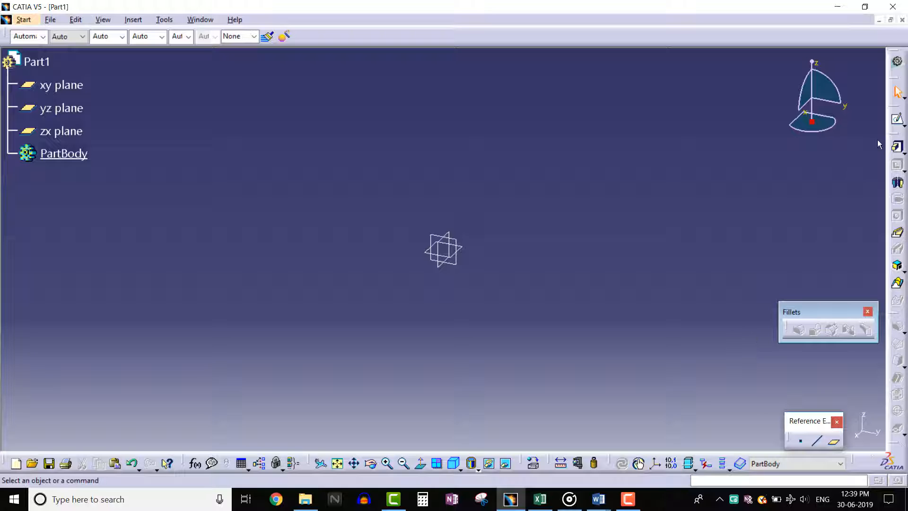
Sketch a large rectangle around the origin on the yz plane and exit the sketch
click(897, 118)
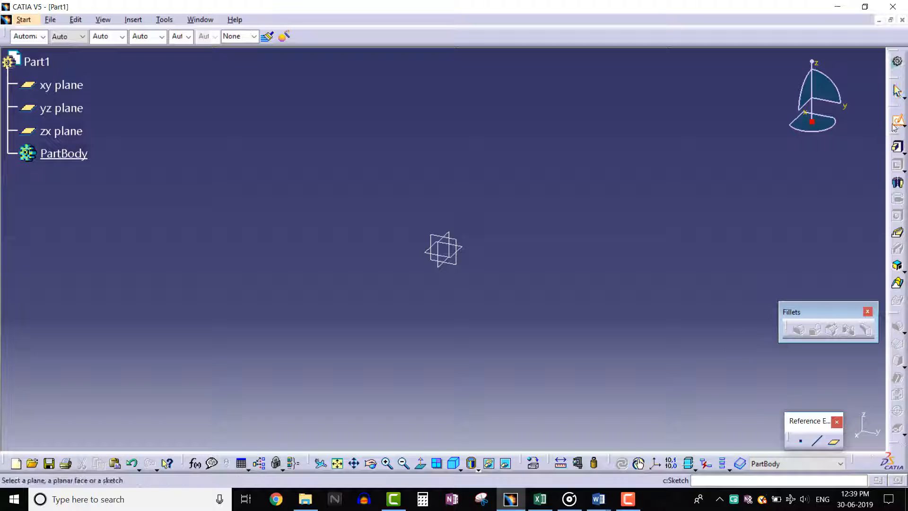
click(461, 263)
click(897, 249)
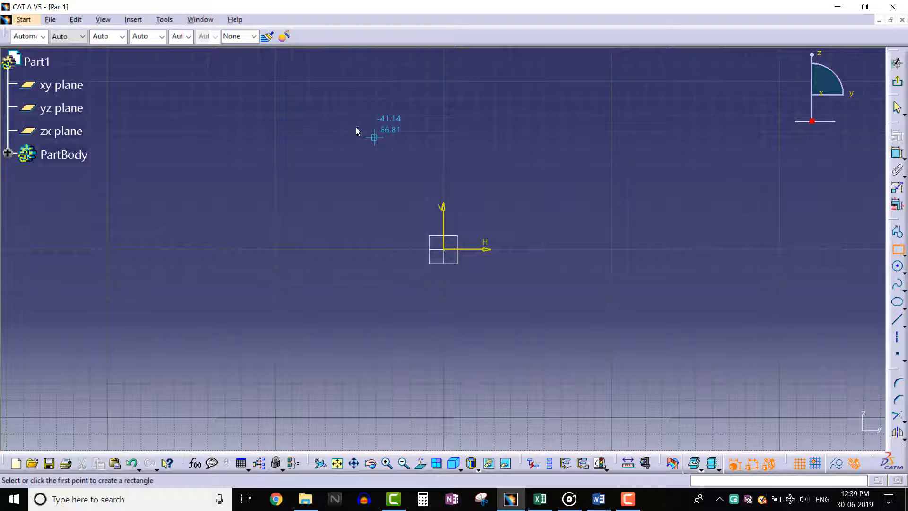
click(276, 83)
click(613, 416)
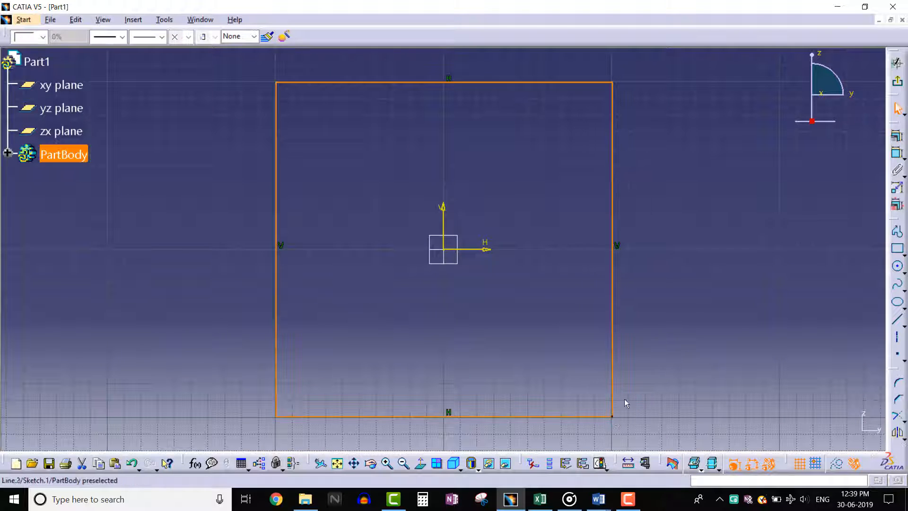
click(897, 63)
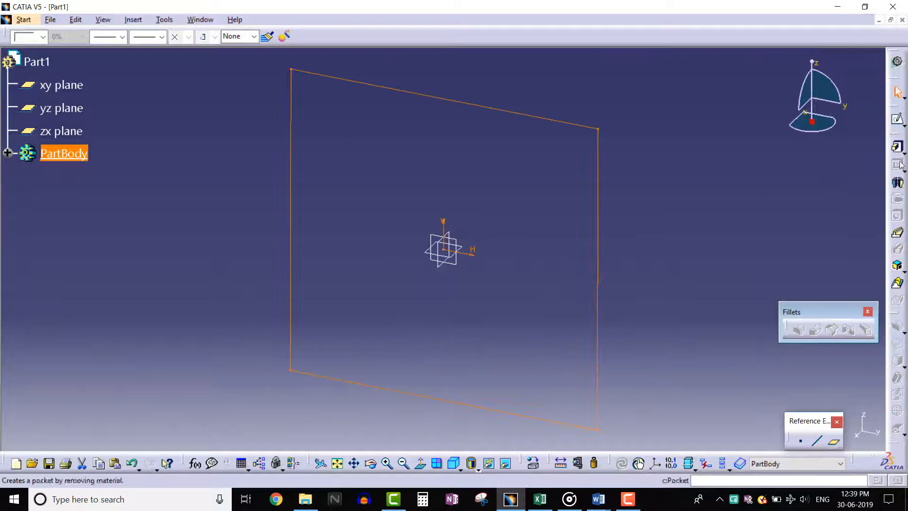
Pad the rectangular sketch with a length of 50 mm and mirrored extent to form a solid block
click(897, 147)
text(5)
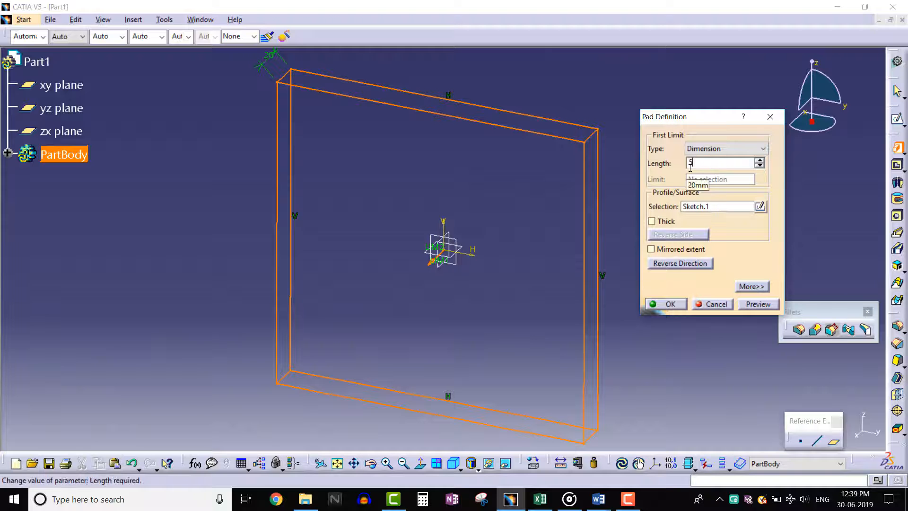
text(0)
click(651, 249)
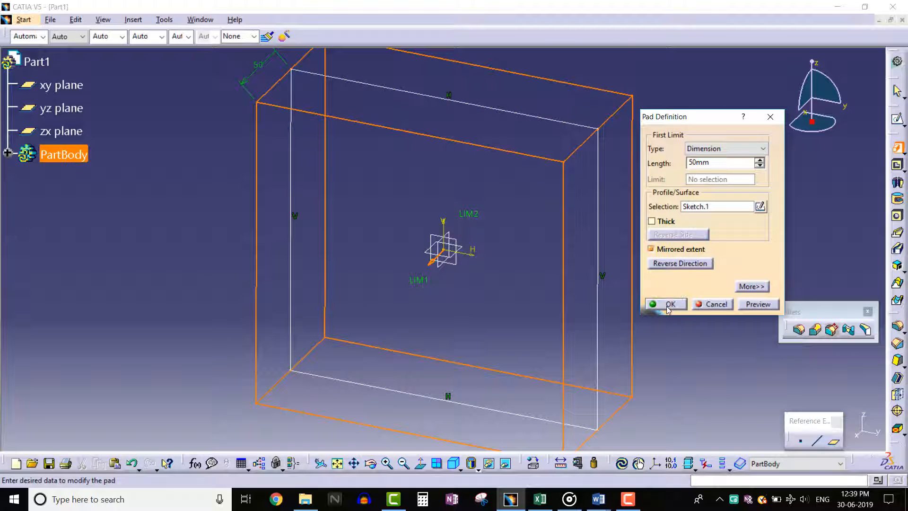
click(668, 304)
middle_drag(674, 196, 673, 223)
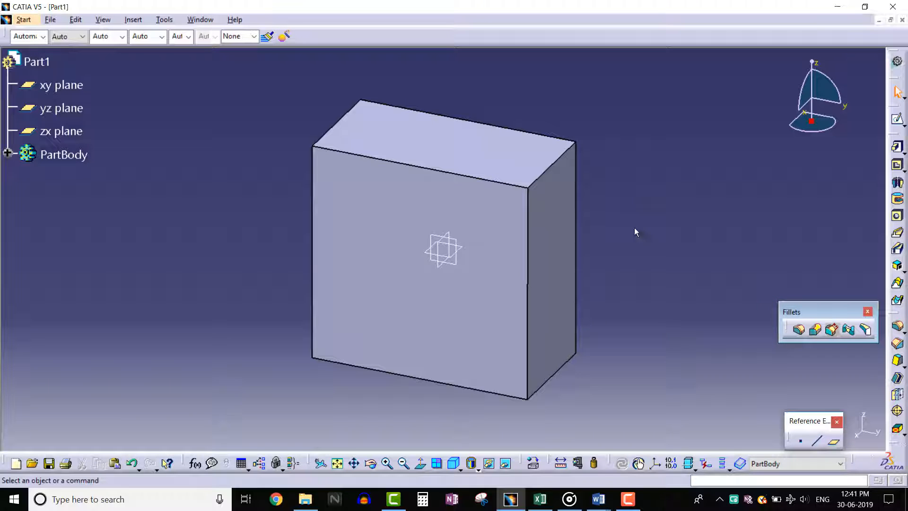
Apply an edge fillet of 10 mm radius to the block's upper right edge
click(799, 330)
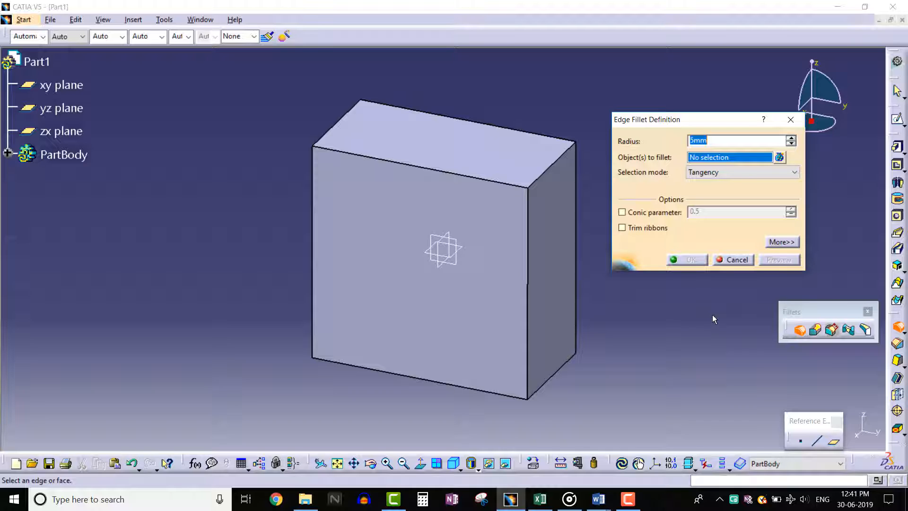
click(552, 164)
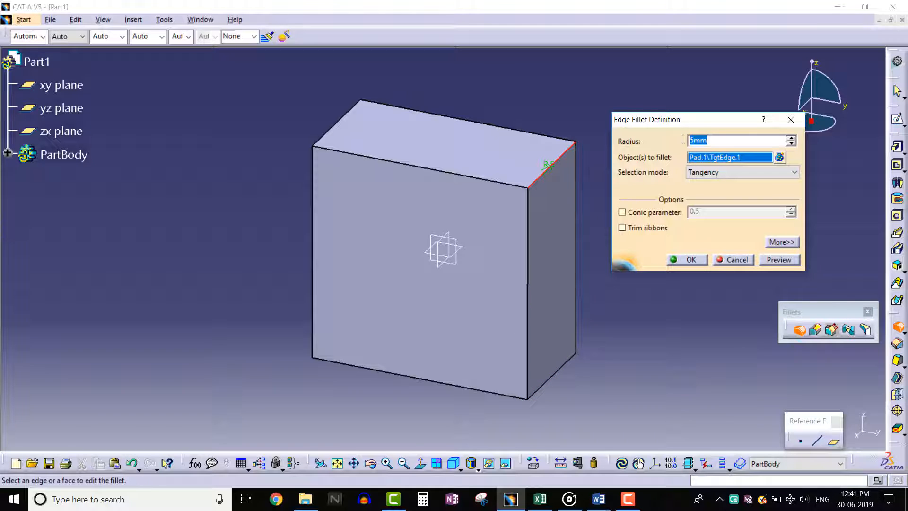
text(10)
click(769, 256)
click(688, 259)
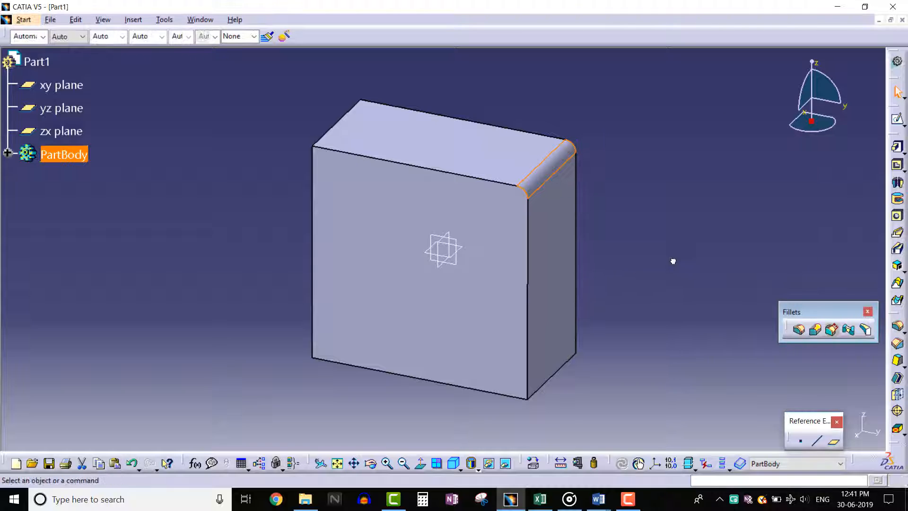
Reopen the edge fillet for editing and display its list of objects to fillet beside the block
click(8, 153)
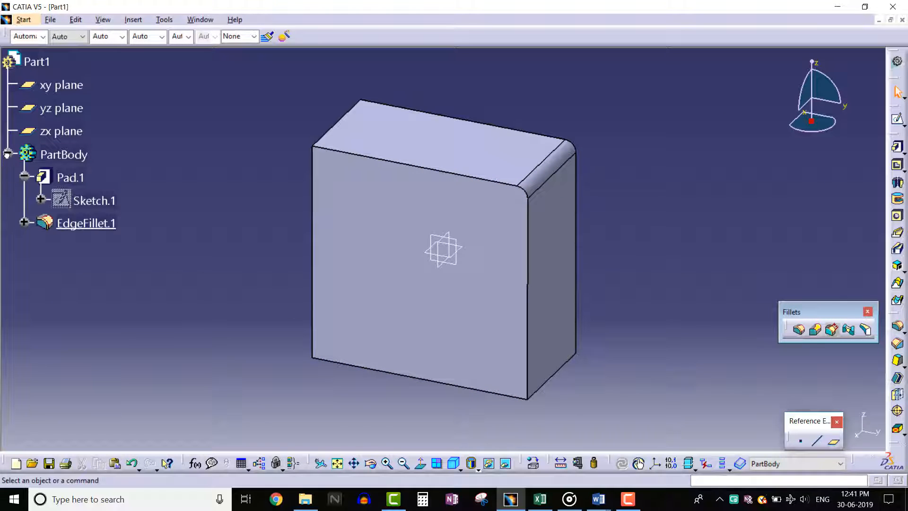
click(24, 222)
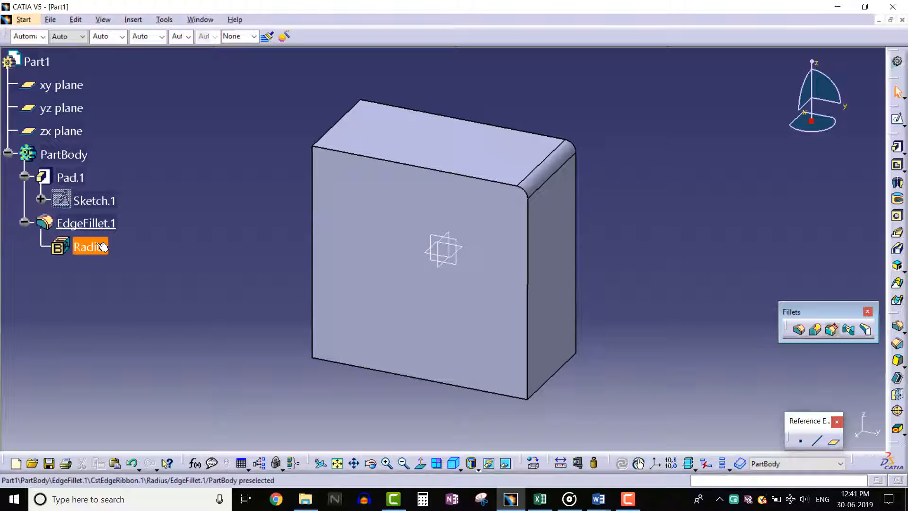
click(93, 222)
double_click(93, 222)
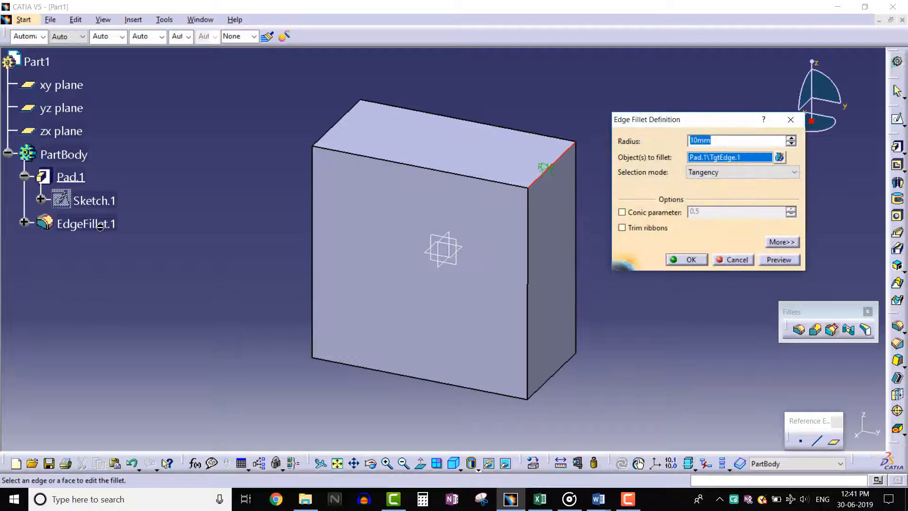
middle_drag(267, 207, 208, 207)
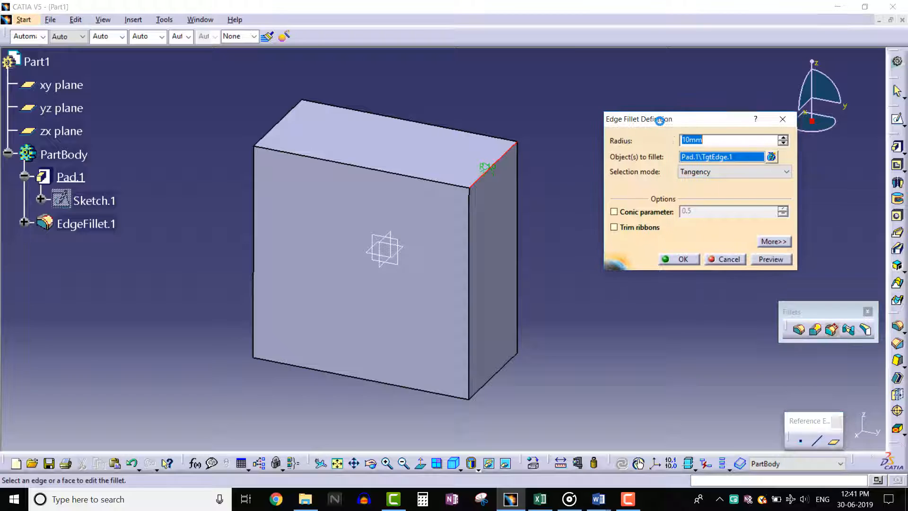
drag(669, 119, 647, 118)
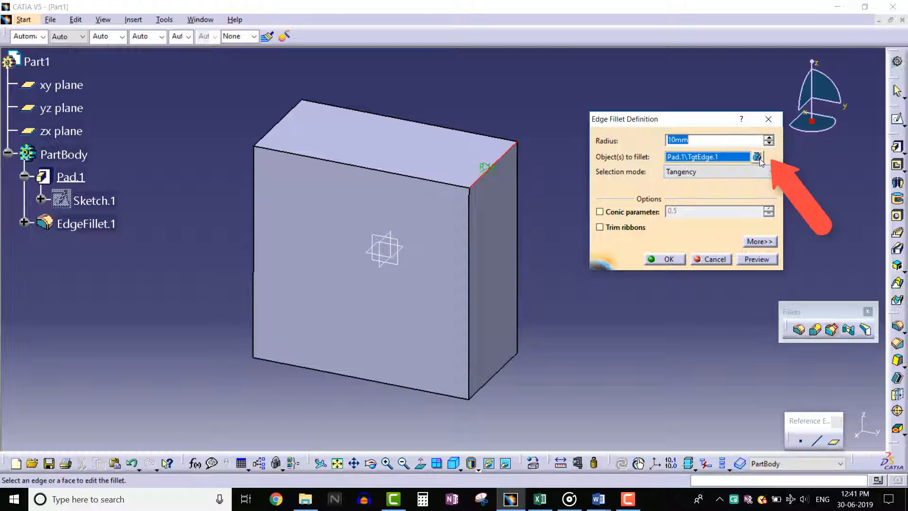
click(757, 156)
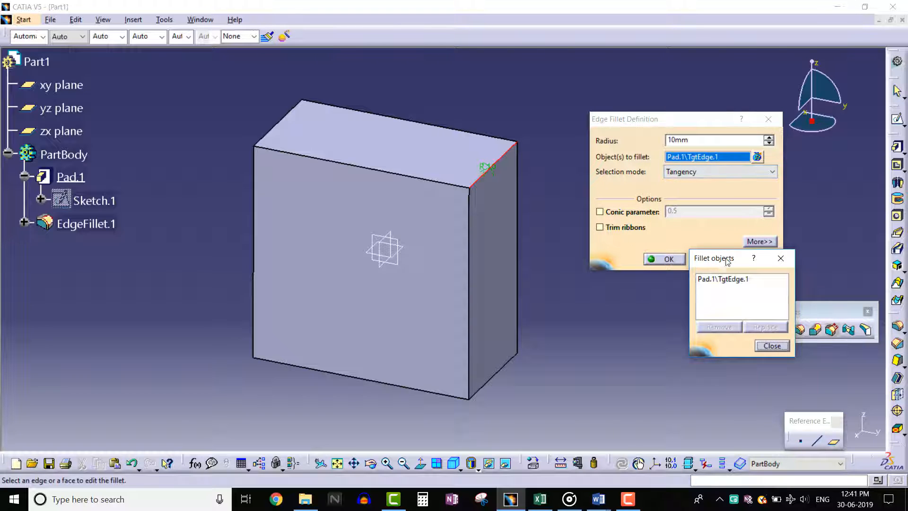
drag(726, 259, 647, 293)
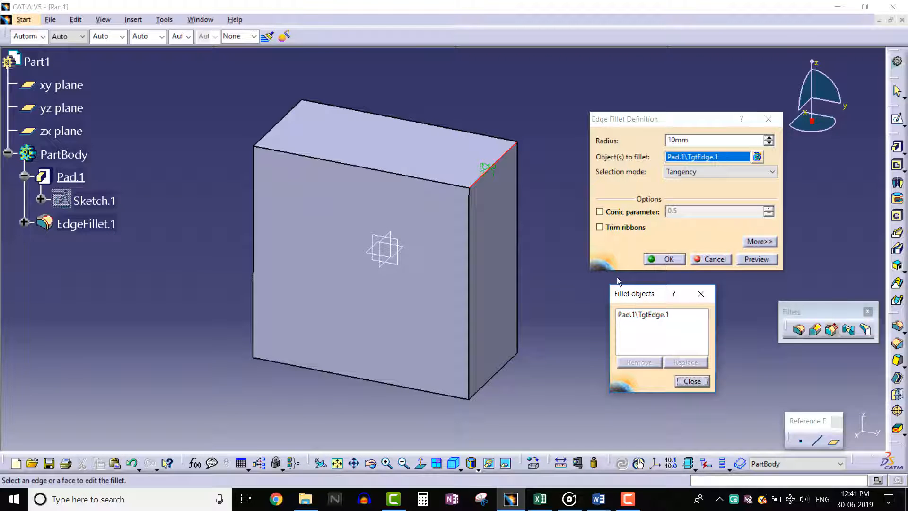
Add the other three top edges and all four vertical edges of the block to the 10 mm fillet and apply it
click(457, 131)
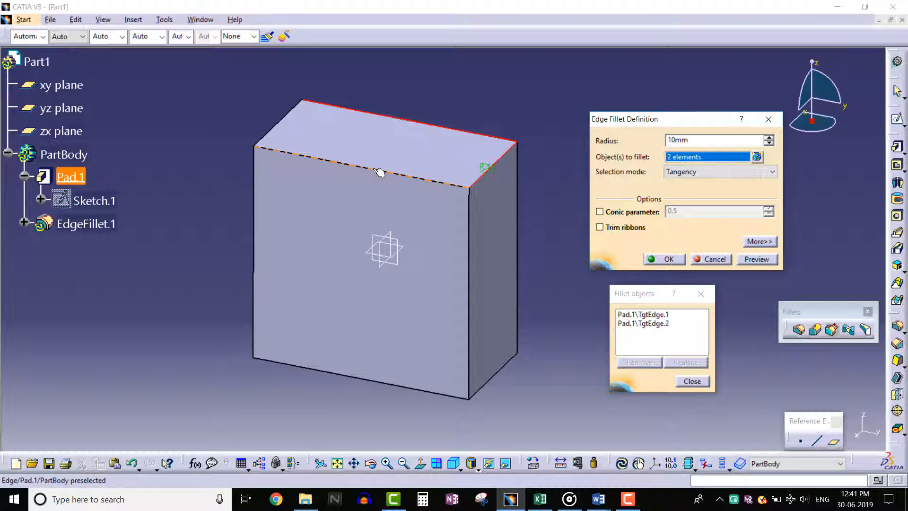
click(381, 171)
click(284, 118)
click(255, 163)
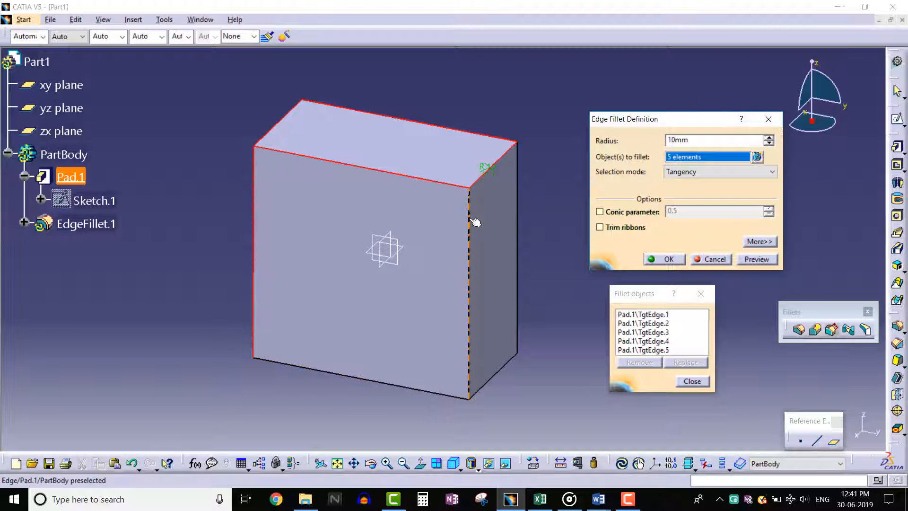
click(470, 216)
click(519, 198)
middle_drag(228, 178, 322, 233)
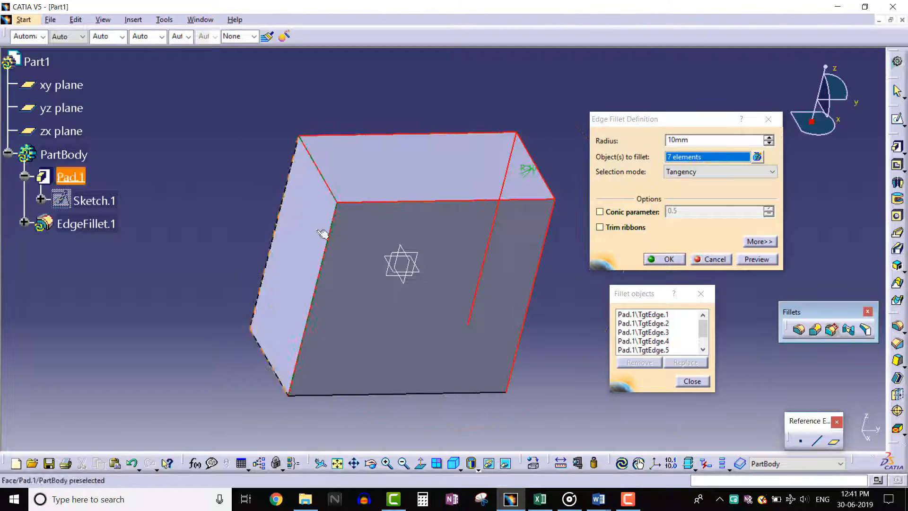
click(285, 188)
middle_drag(537, 337, 533, 276)
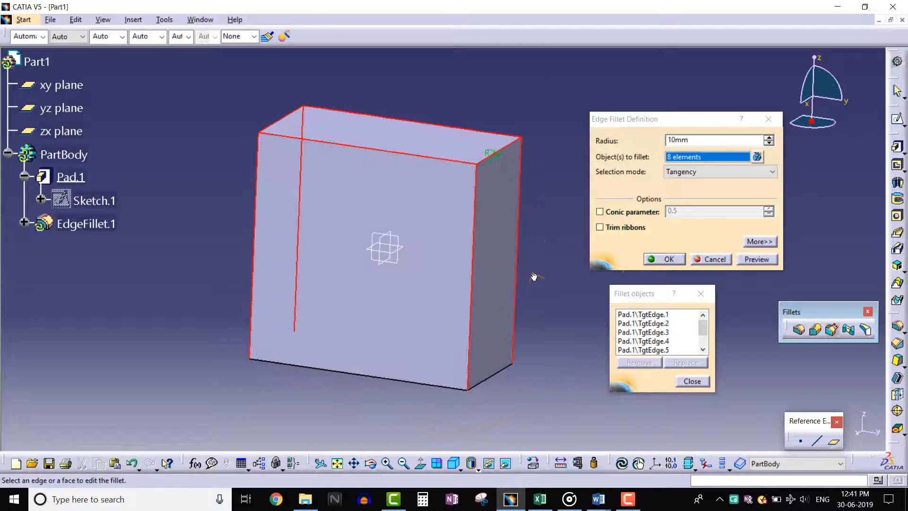
click(692, 381)
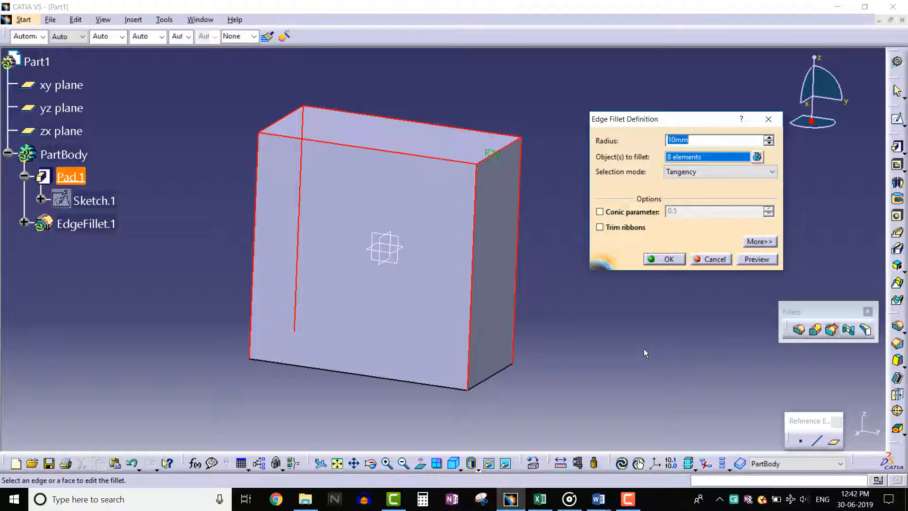
click(741, 260)
click(664, 260)
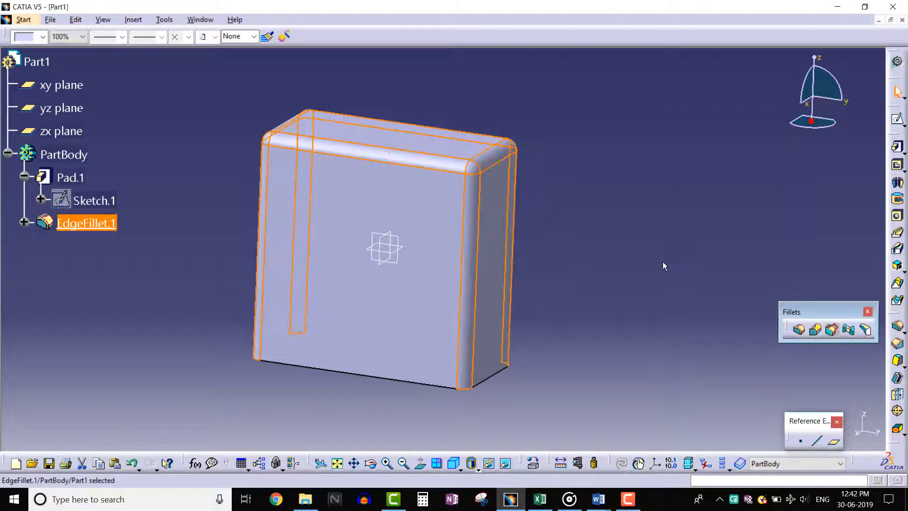
Change the edge fillet's selection mode to Minimal, accept the replacement of tangent edges, and apply it
double_click(109, 224)
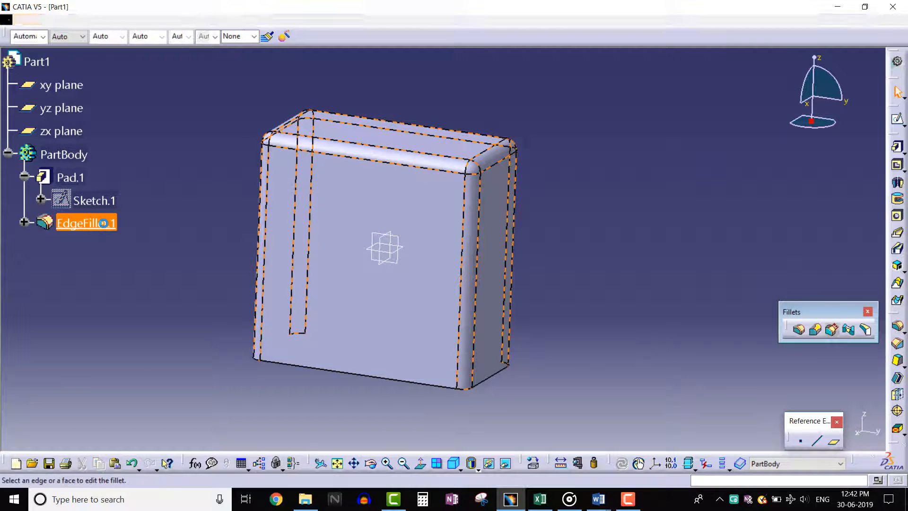
middle_drag(453, 110, 451, 125)
drag(653, 125, 637, 122)
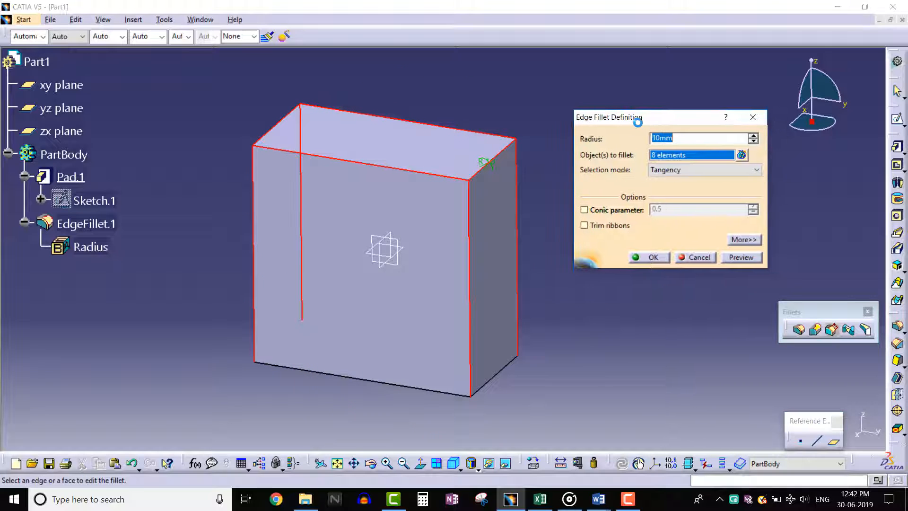
click(687, 174)
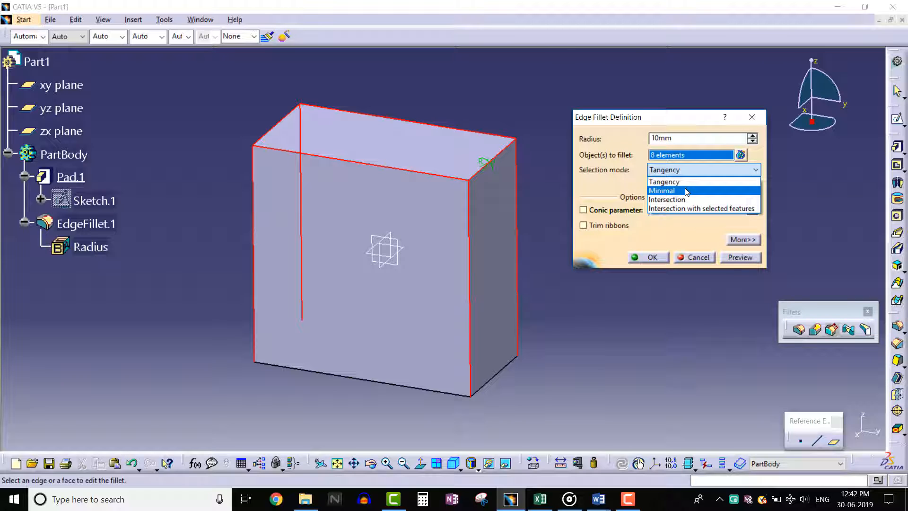
click(686, 191)
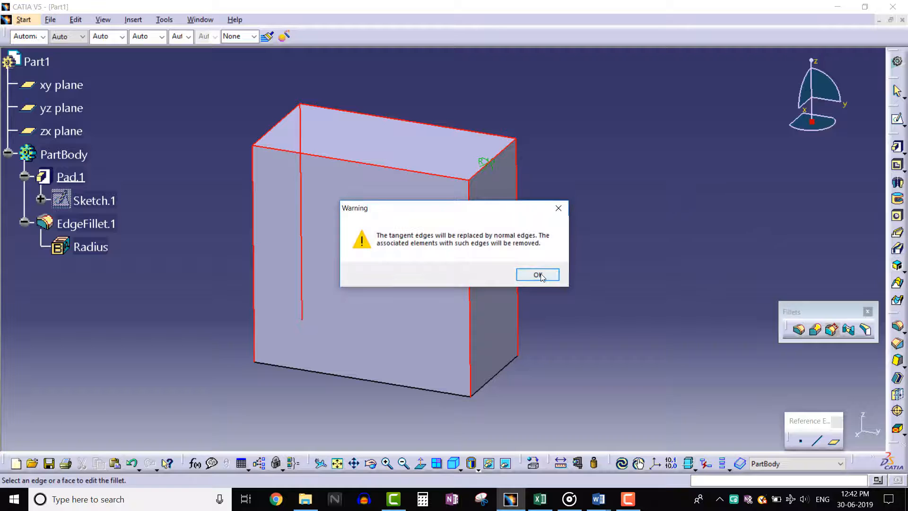
click(537, 274)
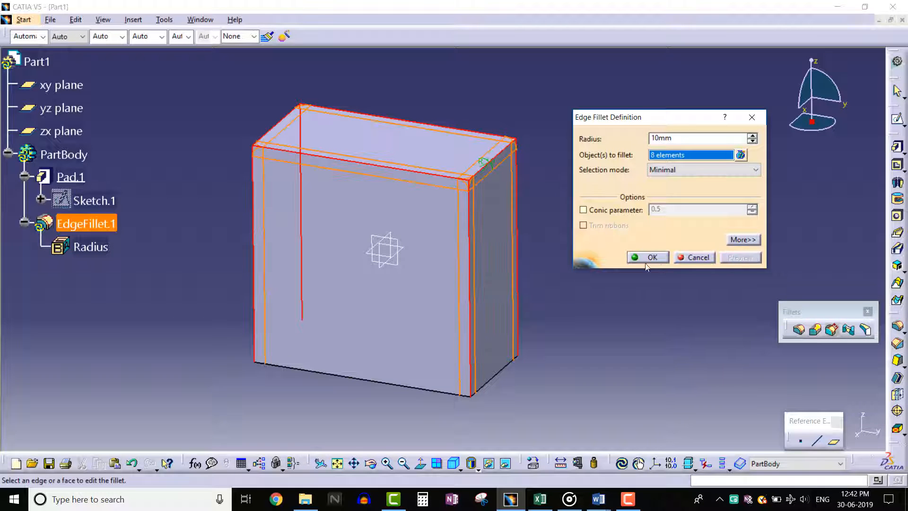
click(647, 260)
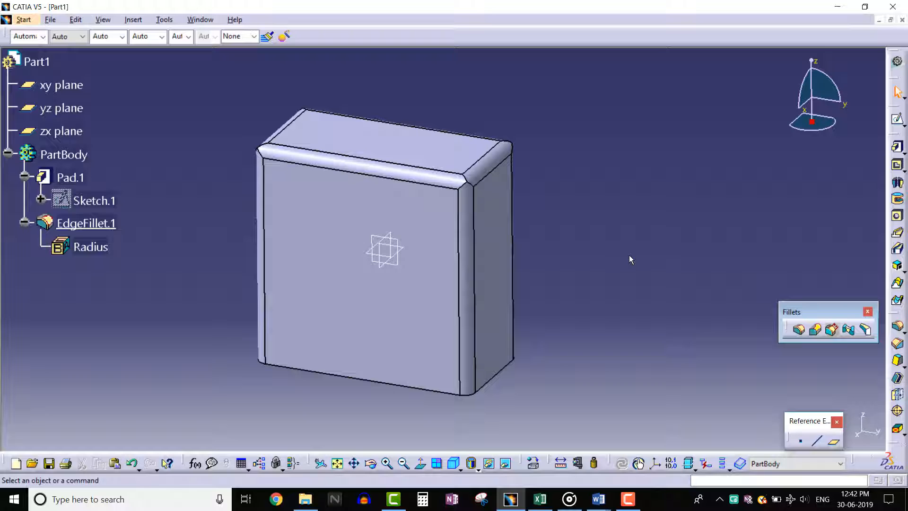
Set the edge fillet's selection mode back to Tangency and apply it
double_click(117, 229)
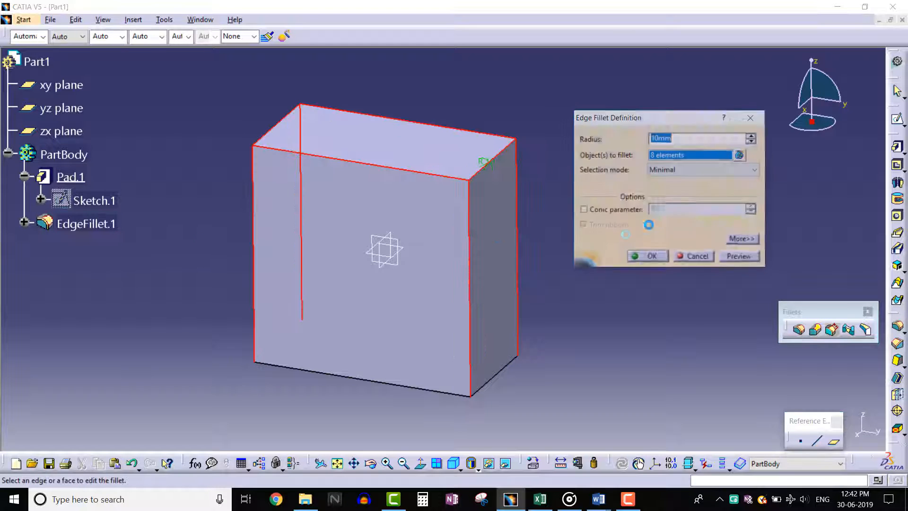
click(666, 169)
click(662, 190)
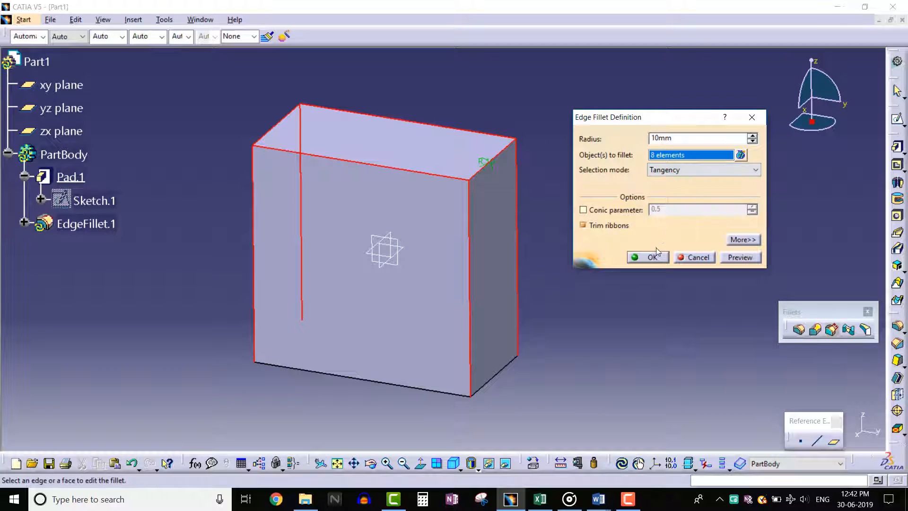
click(652, 258)
click(646, 266)
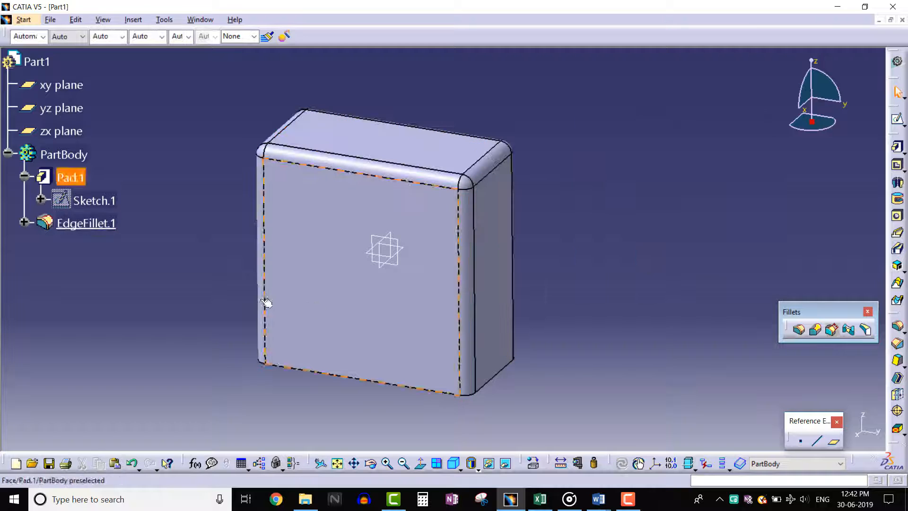
Edit the edge fillet to use the zx plane as limiting element, reverse the limiting direction, apply it and examine the shortened fillets
double_click(102, 225)
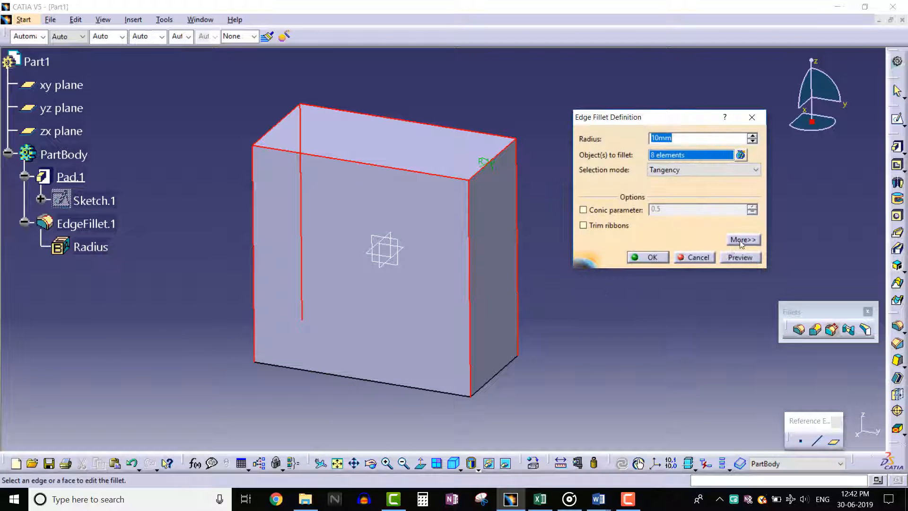
click(740, 241)
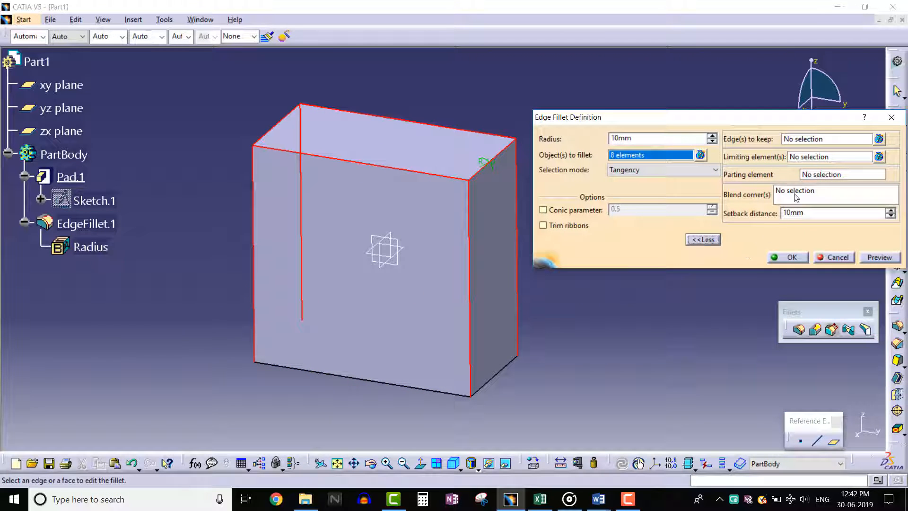
click(808, 157)
click(73, 131)
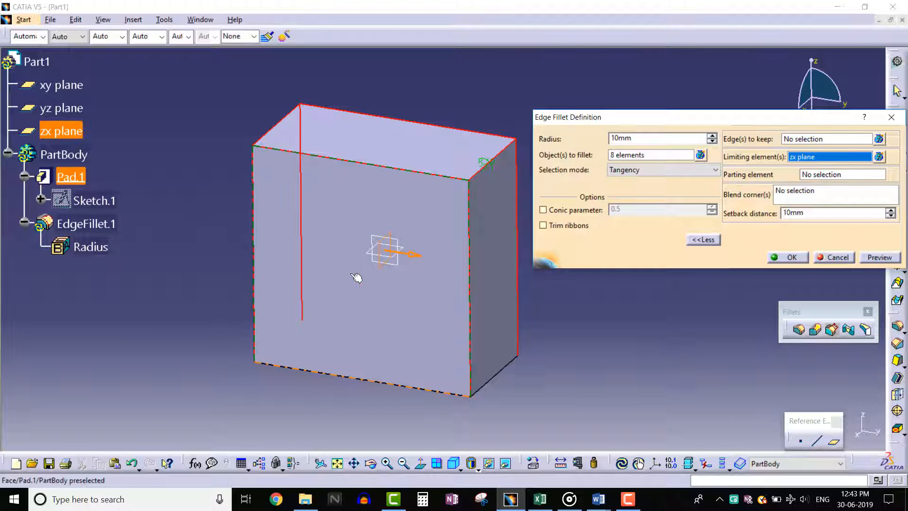
click(415, 256)
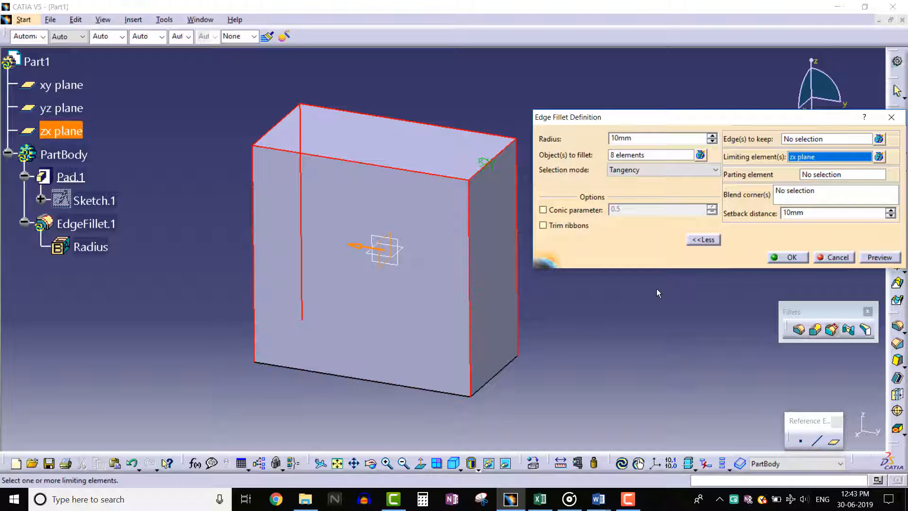
click(870, 259)
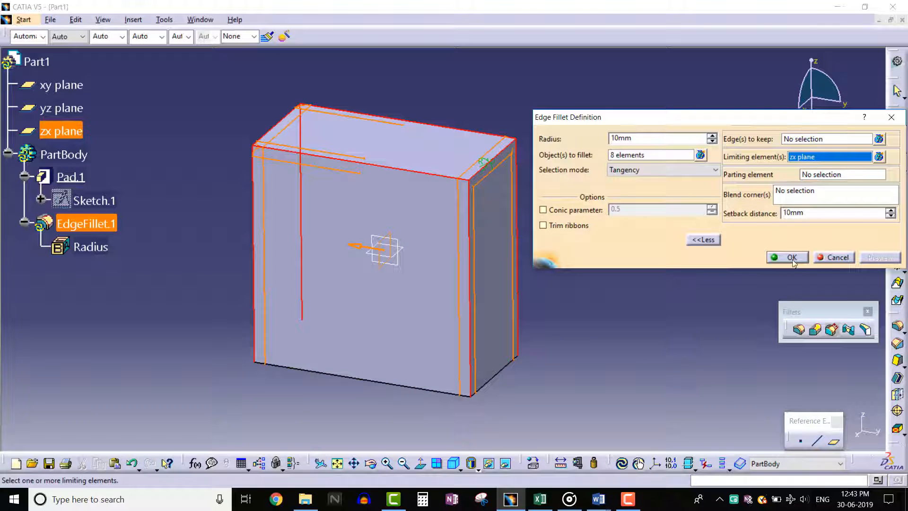
click(792, 260)
click(416, 97)
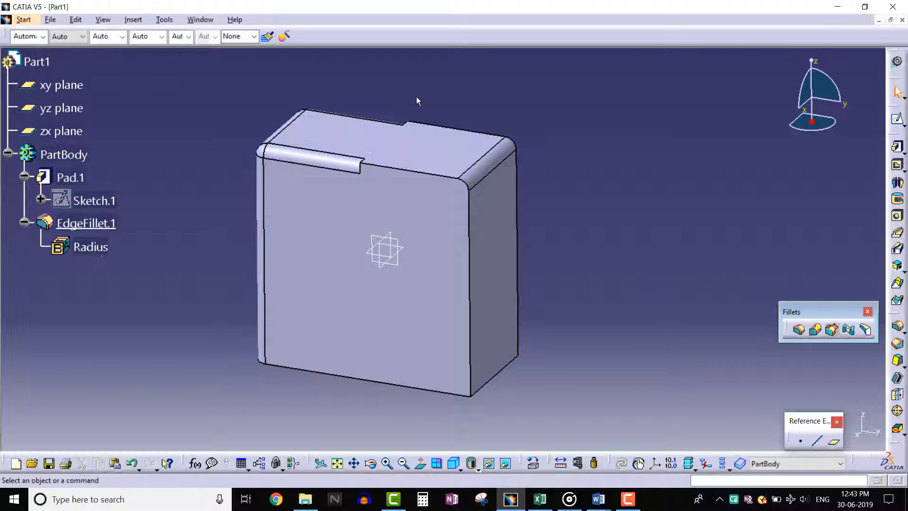
middle_drag(416, 96, 424, 223)
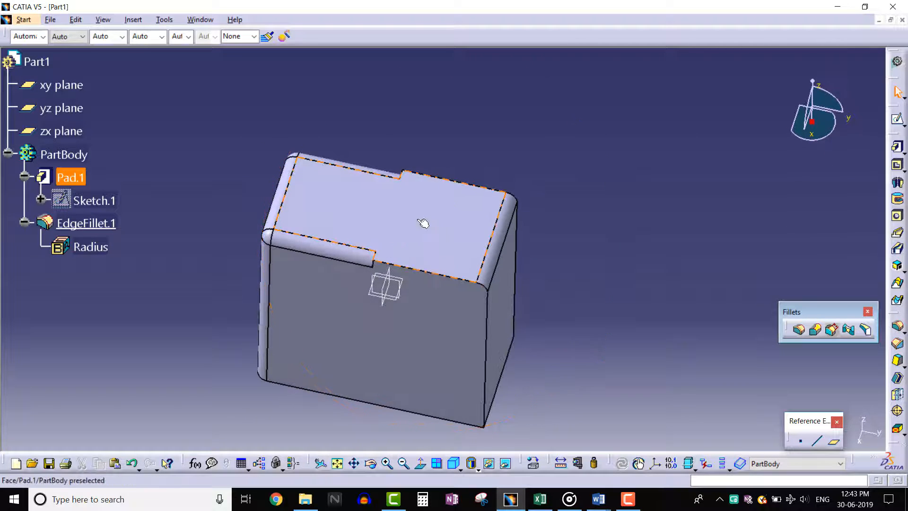
click(321, 243)
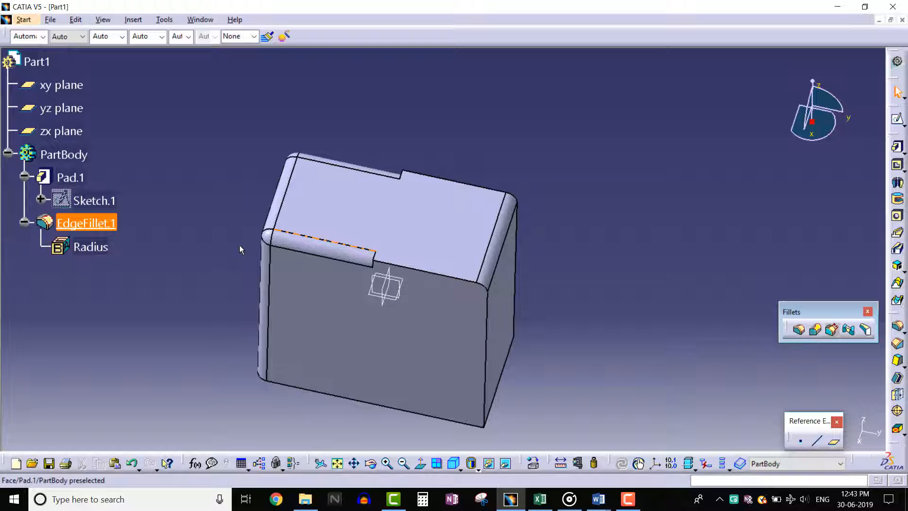
click(239, 245)
Reopen the edge fillet and remove the zx plane from its limiting elements
double_click(105, 227)
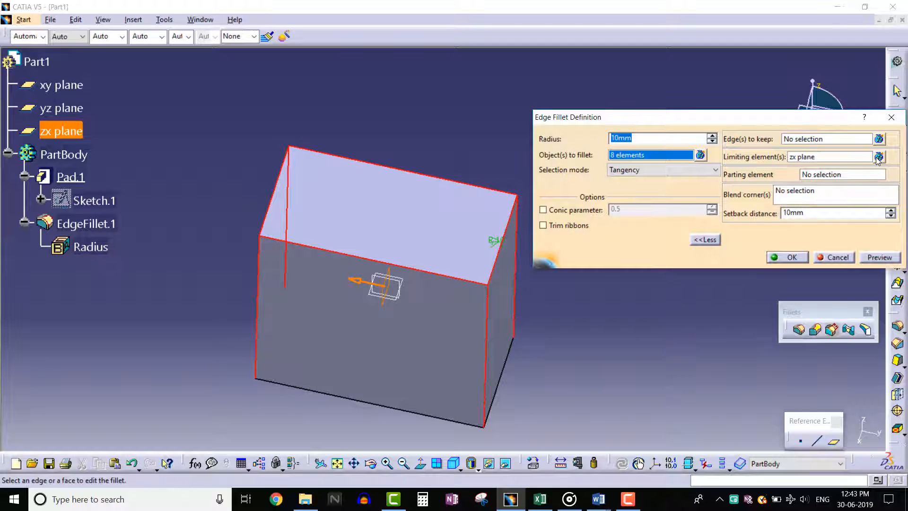
click(879, 156)
click(630, 316)
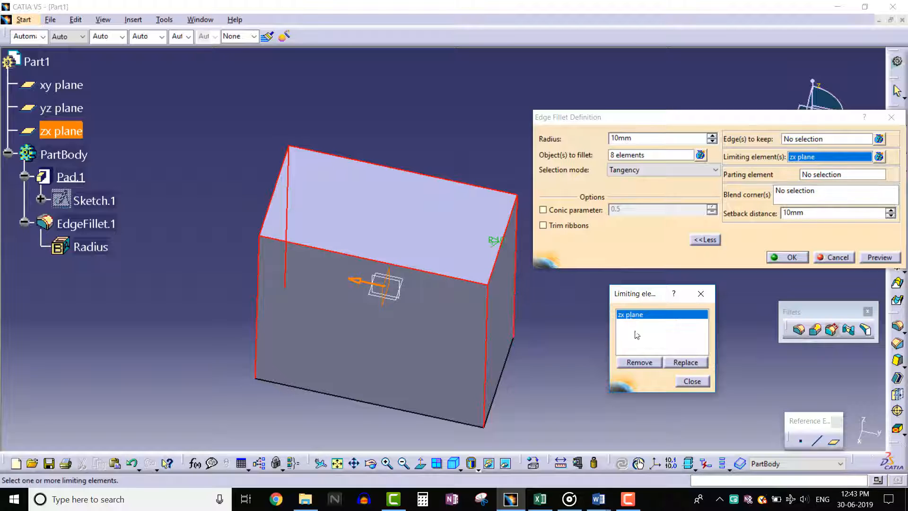
click(639, 362)
click(688, 381)
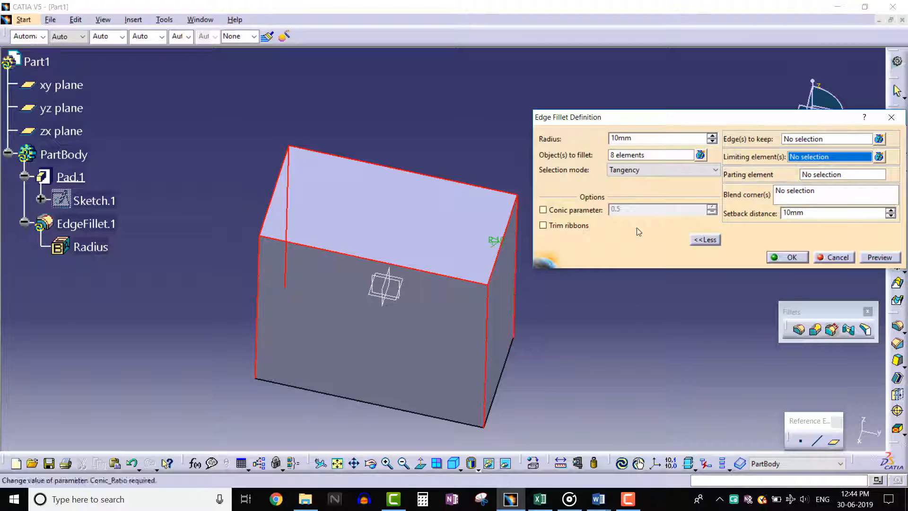
Limit the edge fillet at a point on the block's front top edge, reverse the limiting direction, and apply it
click(345, 255)
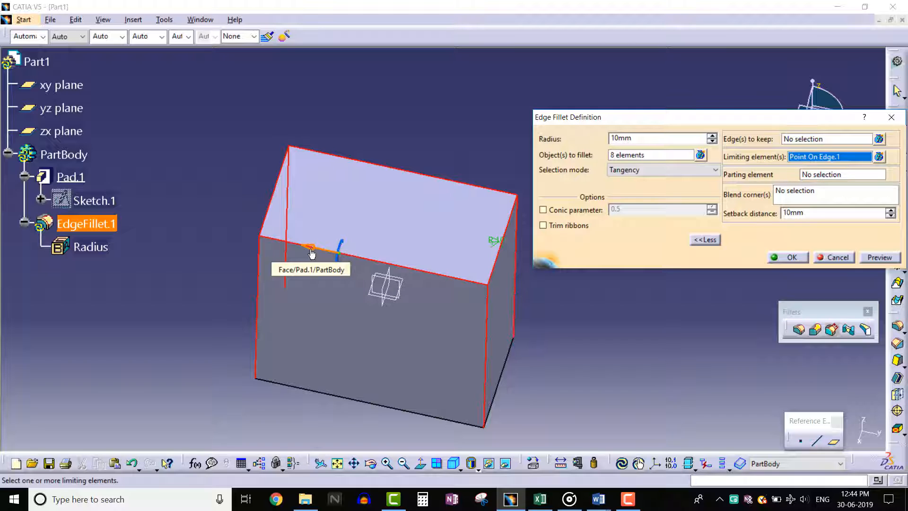
drag(312, 254, 362, 267)
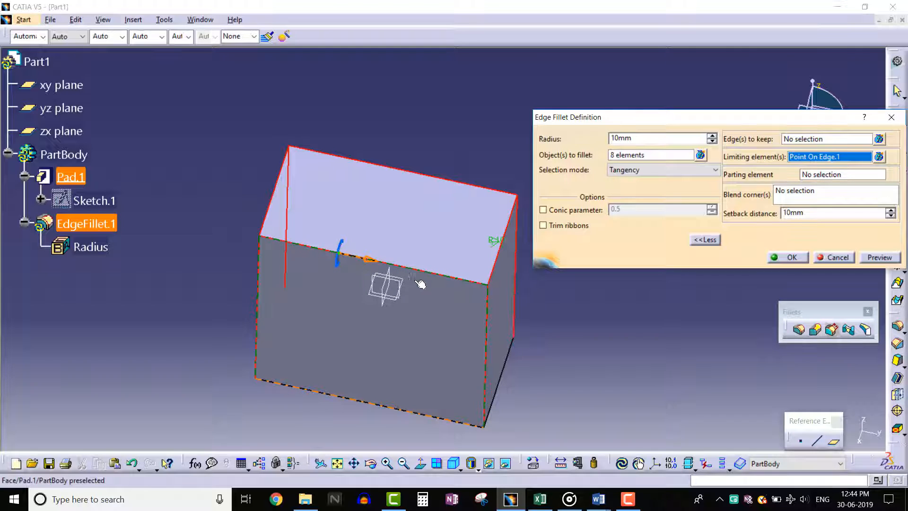
middle_drag(407, 306, 425, 246)
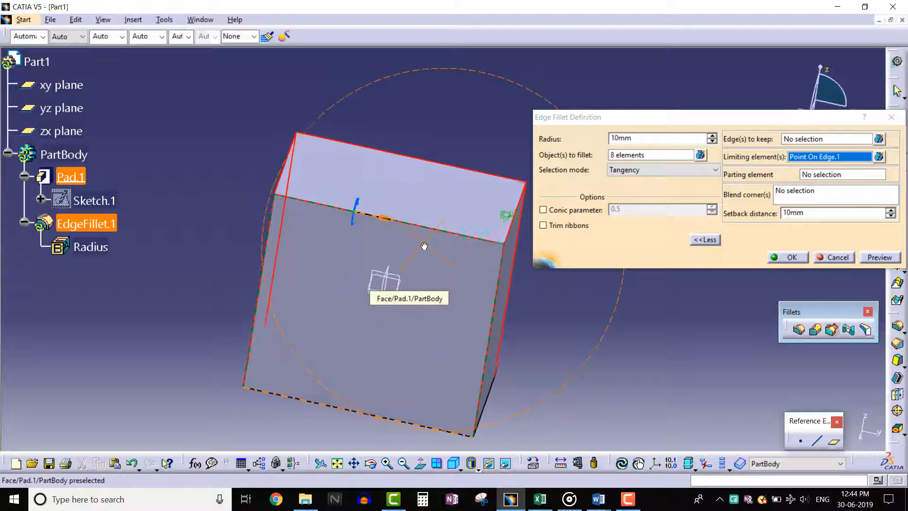
click(878, 258)
click(791, 258)
click(469, 115)
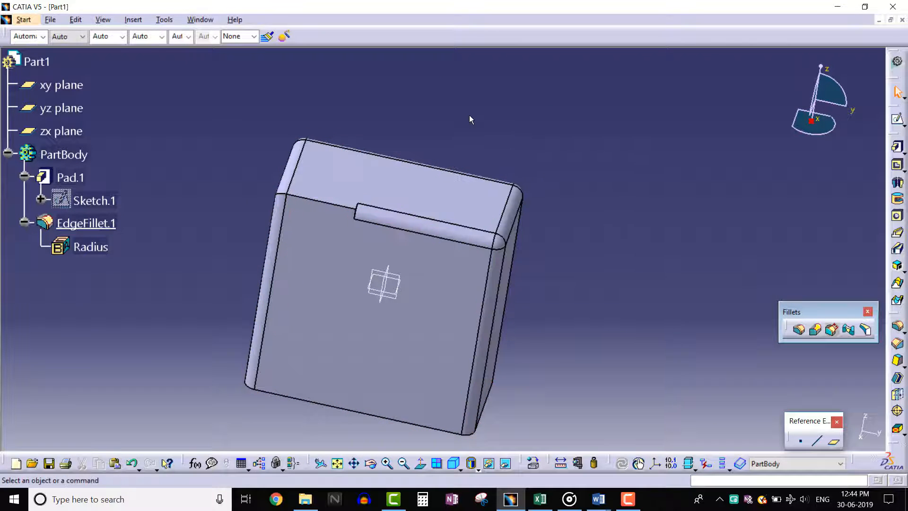
middle_drag(469, 115, 437, 149)
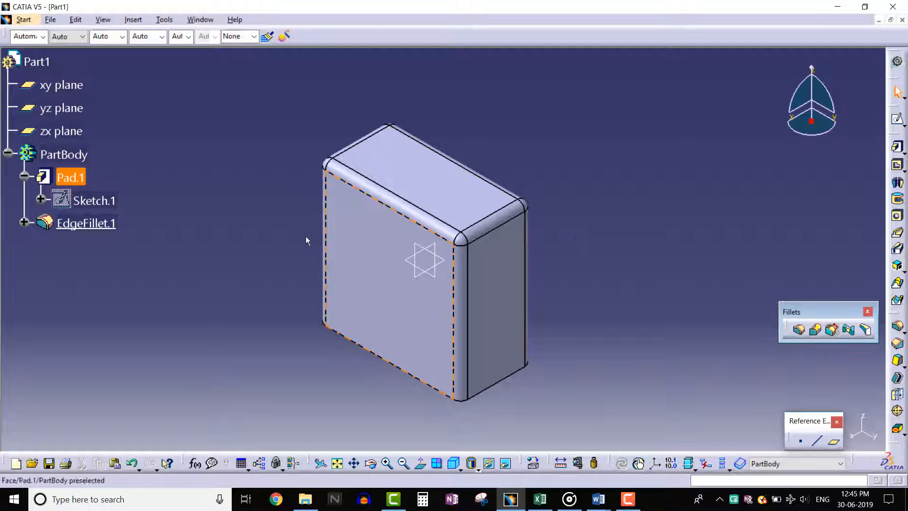
Enable the conic parameter on the 10 mm edge fillet, set it to 0.2, and apply it
double_click(110, 226)
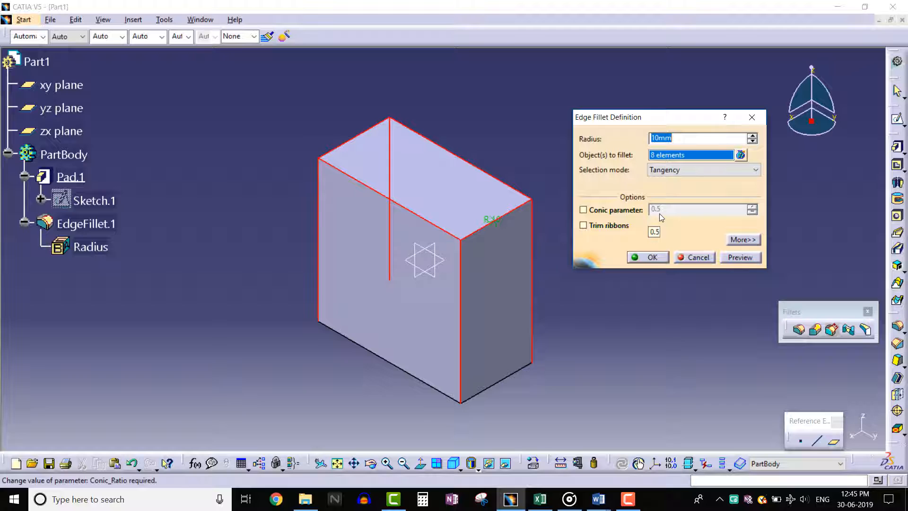
click(625, 211)
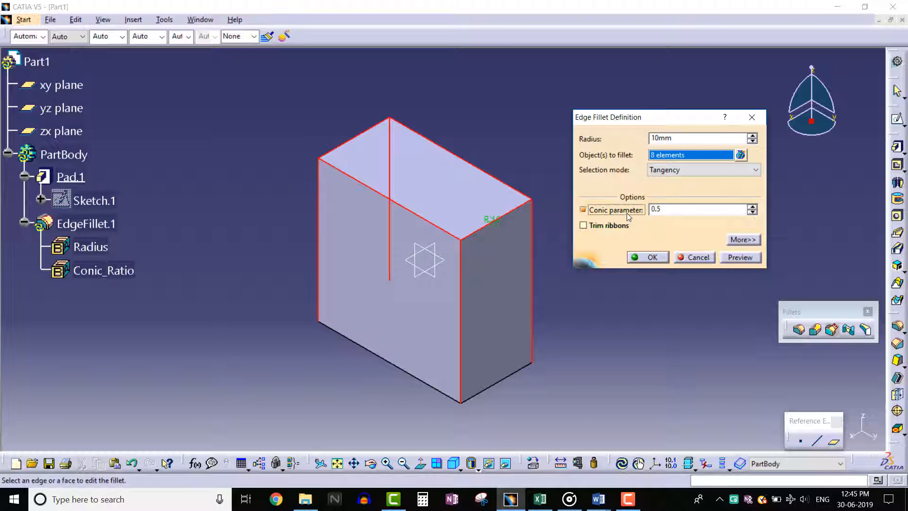
double_click(663, 211)
text(0.2)
click(733, 259)
click(652, 258)
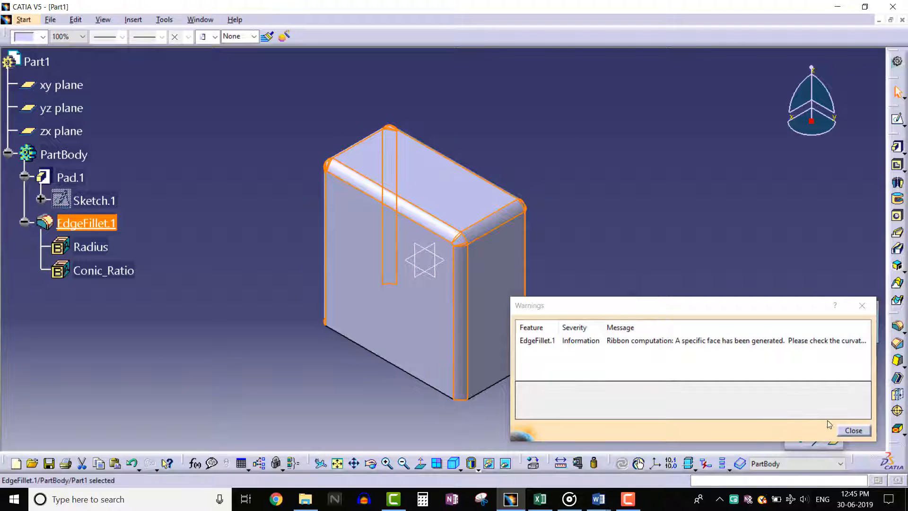
click(853, 430)
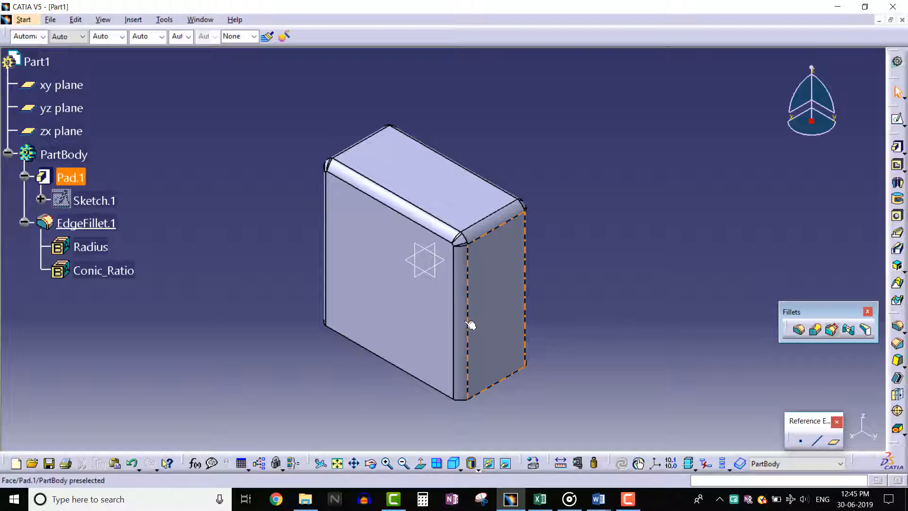
Set the edge fillet's conic ratio to 0.8 by editing the parameter directly
double_click(131, 273)
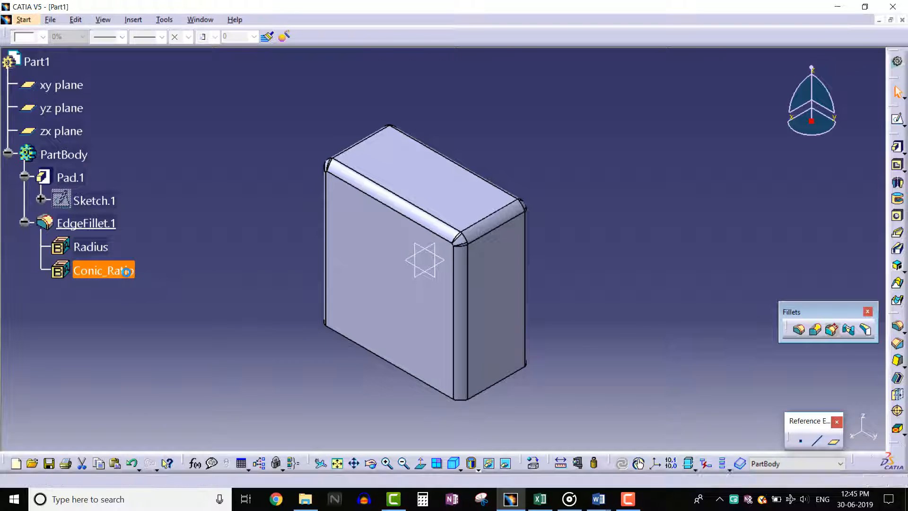
text(0.8)
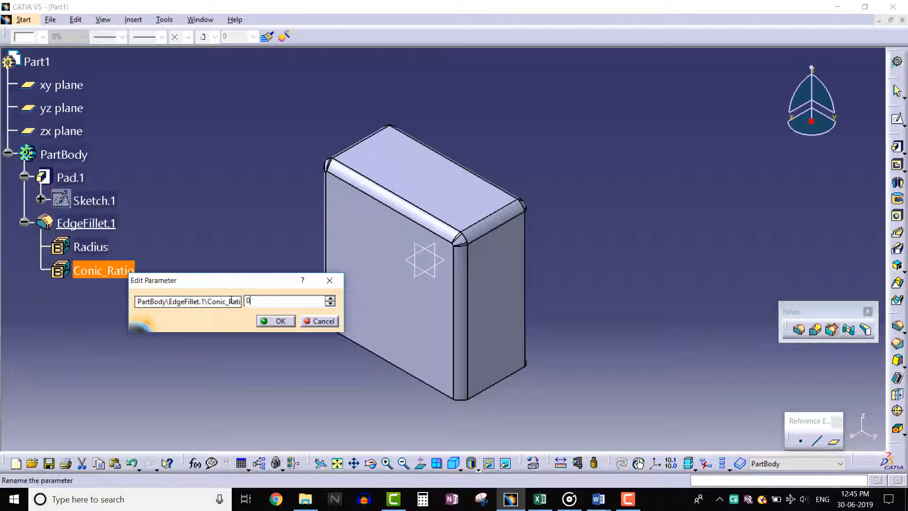
click(287, 322)
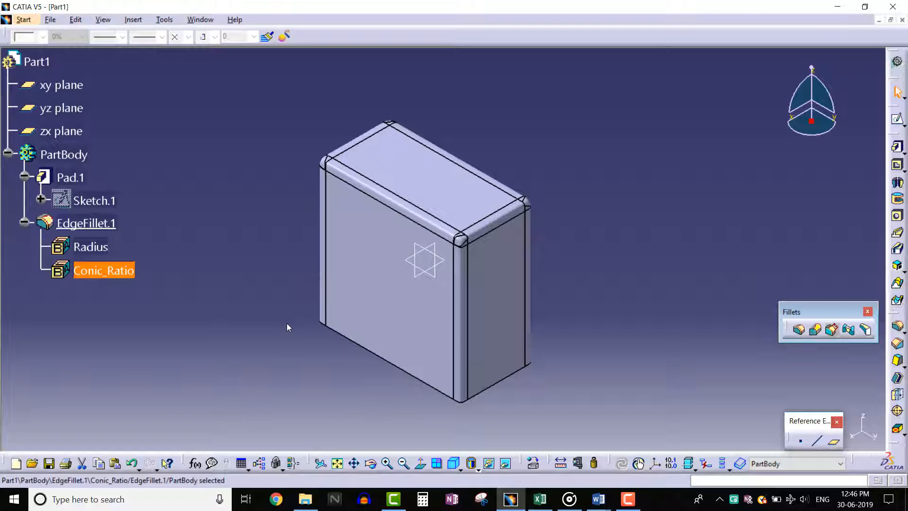
Try to set the edge fillet's conic ratio to 1.2, and set it to 0.5 instead
double_click(104, 271)
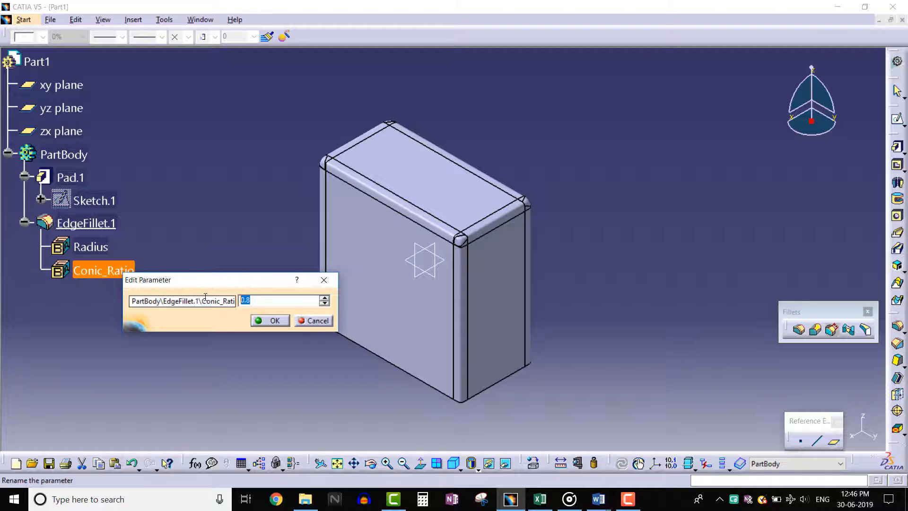
text(1.2)
click(268, 321)
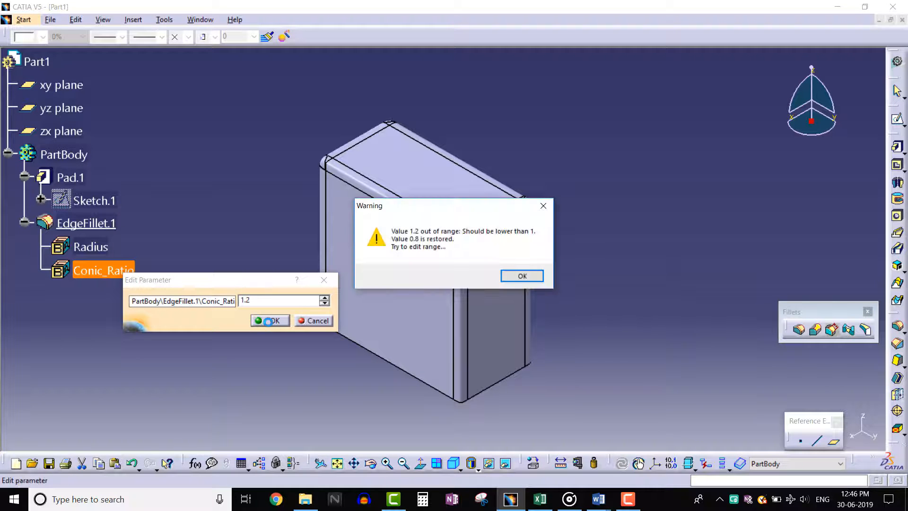
click(522, 276)
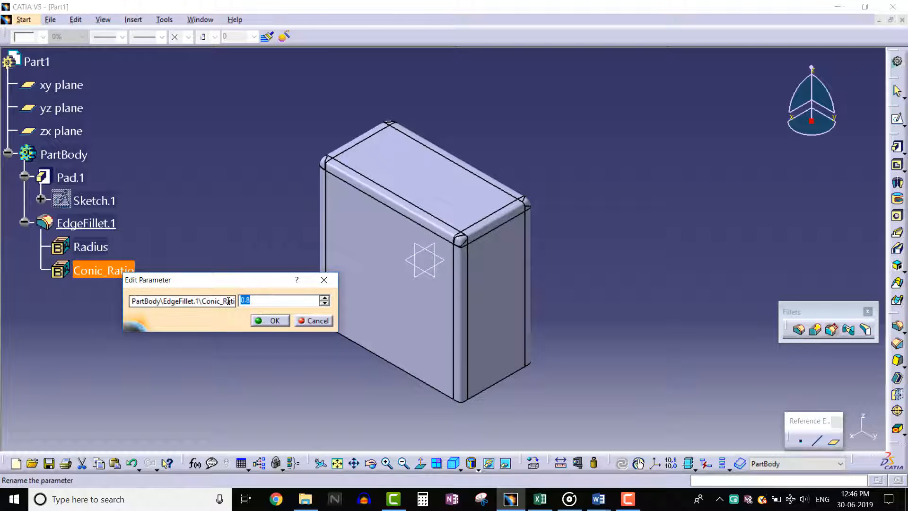
click(264, 320)
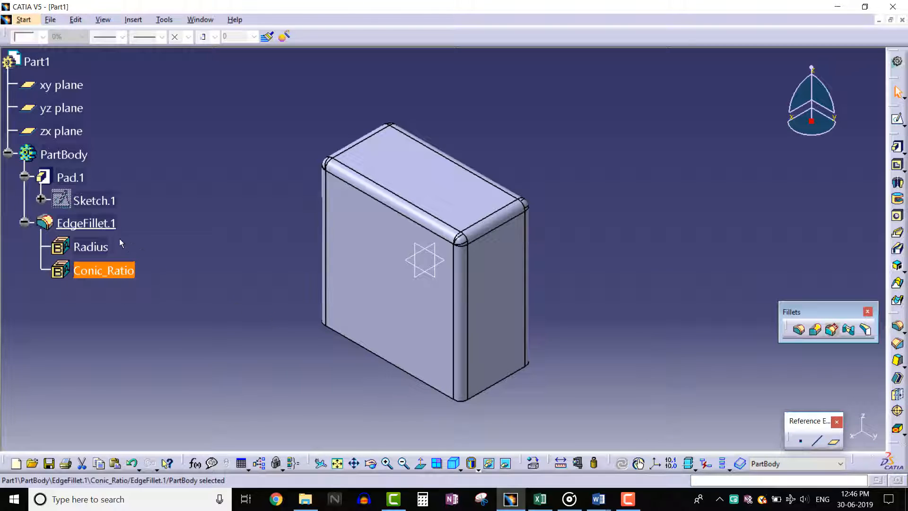
Reopen the edge fillet, disable its conic parameter, and apply the change
double_click(95, 224)
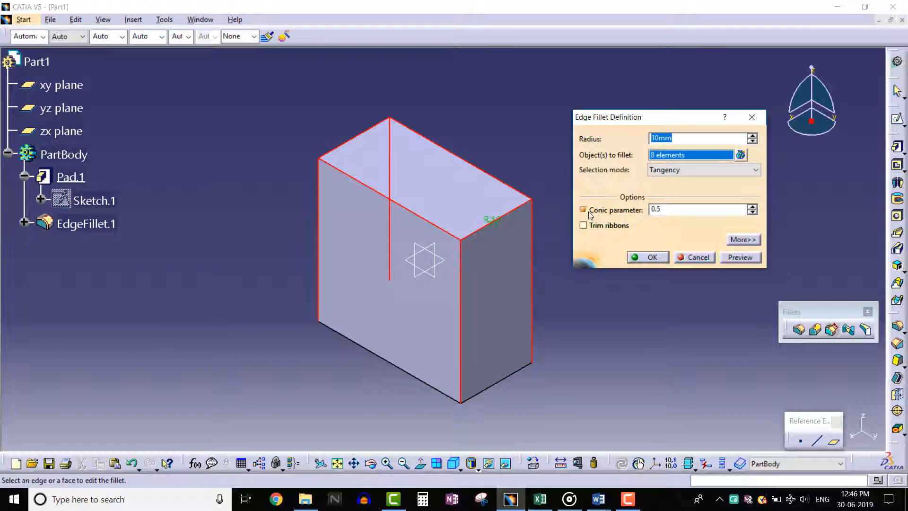
click(583, 210)
click(646, 256)
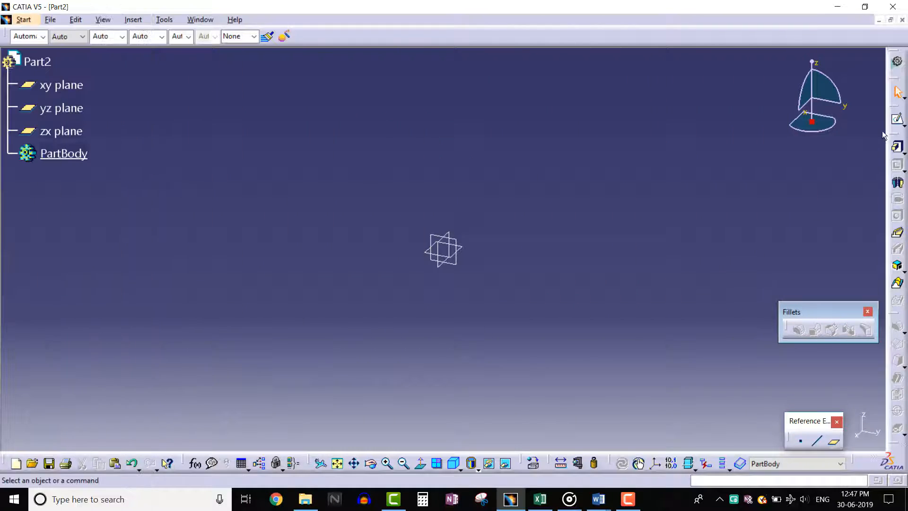
Sketch a rectangle around the origin on the xy plane of the new part and pad it into a flat block
click(897, 118)
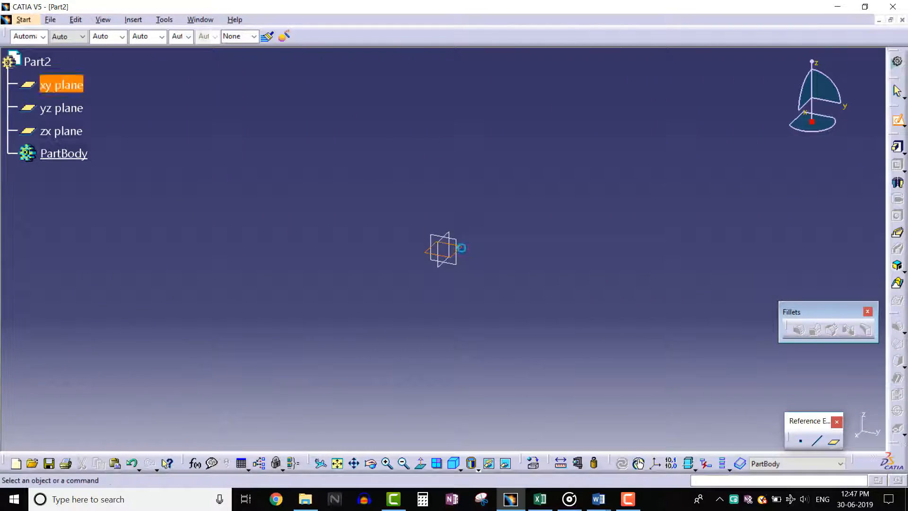
click(61, 85)
click(898, 250)
click(301, 132)
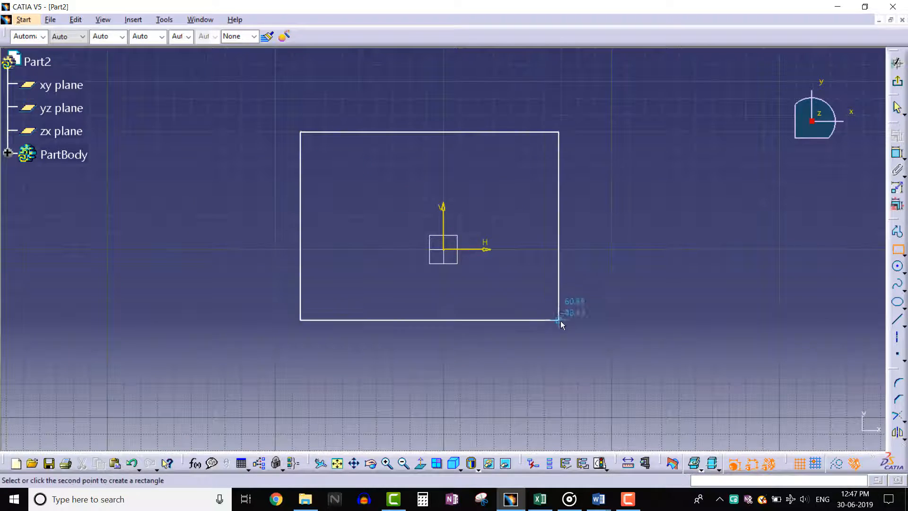
click(559, 320)
click(897, 82)
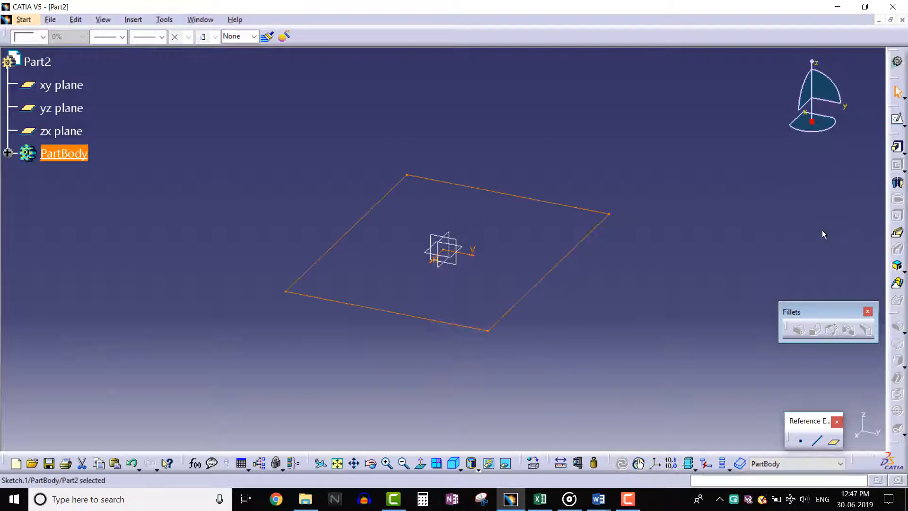
click(897, 147)
click(662, 303)
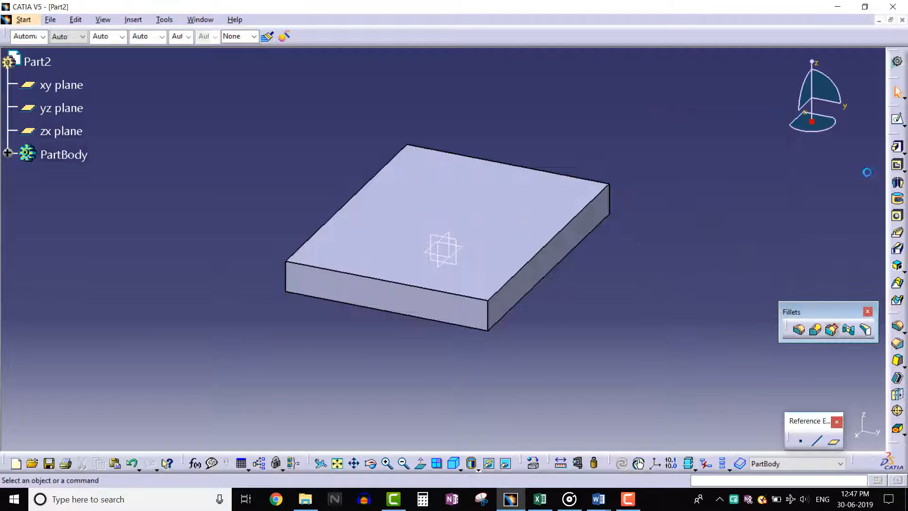
Sketch a circle centred on the origin on the block's top face and pad it into a cylindrical boss
click(897, 118)
click(529, 221)
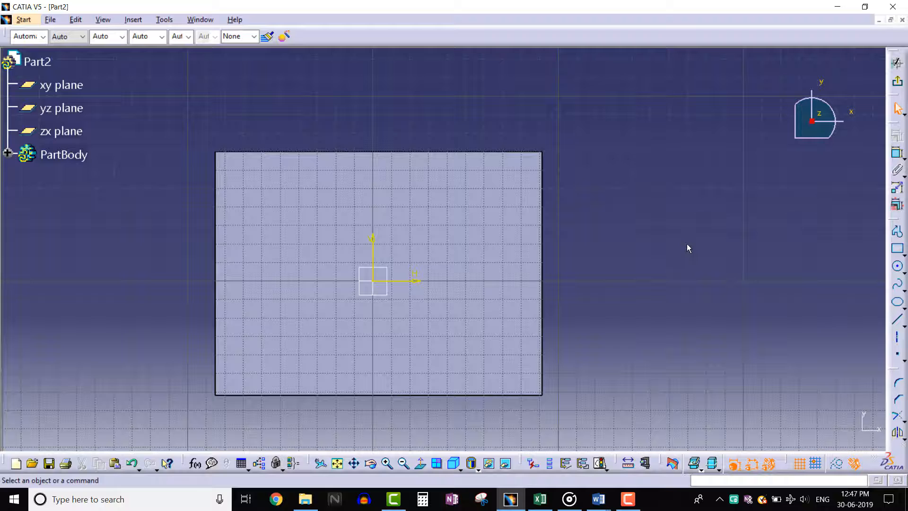
click(898, 268)
click(372, 281)
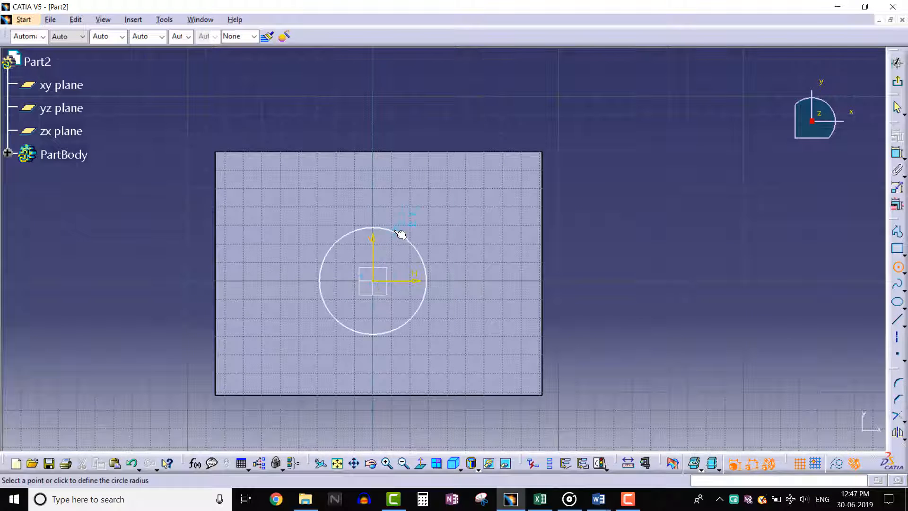
click(401, 234)
click(897, 81)
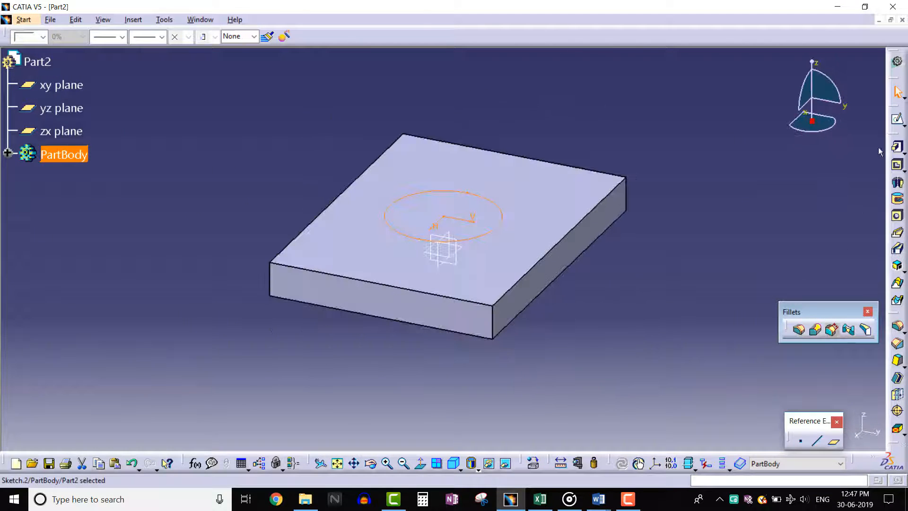
click(897, 147)
click(671, 303)
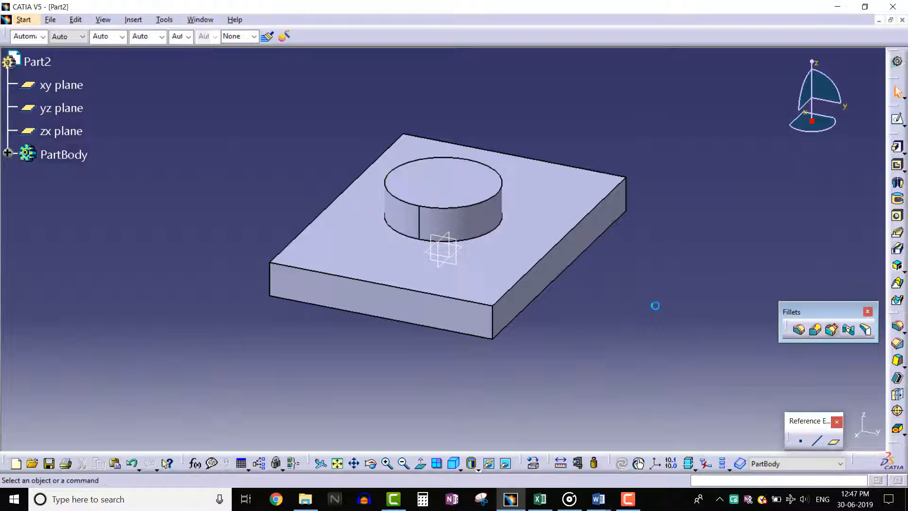
Start an edge fillet with the extended options and choose the boss's upper circular edge as the edge to keep
click(798, 330)
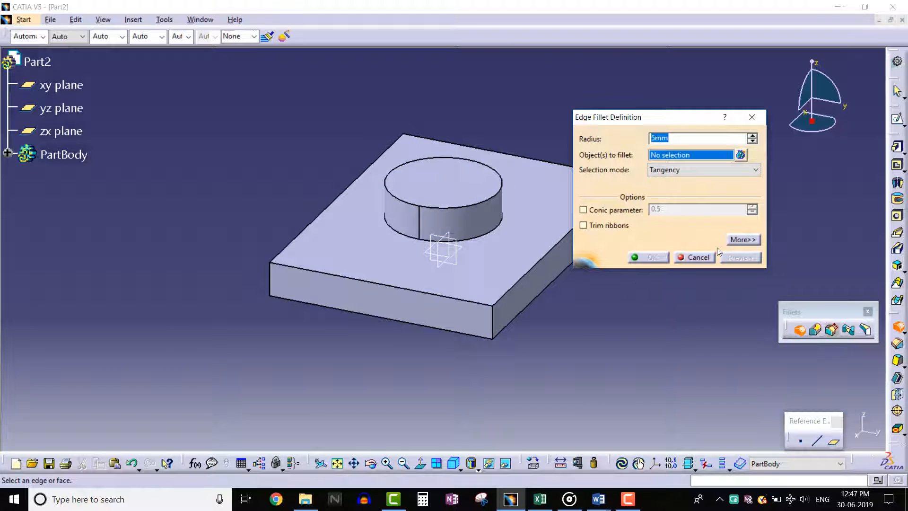
click(742, 239)
click(801, 139)
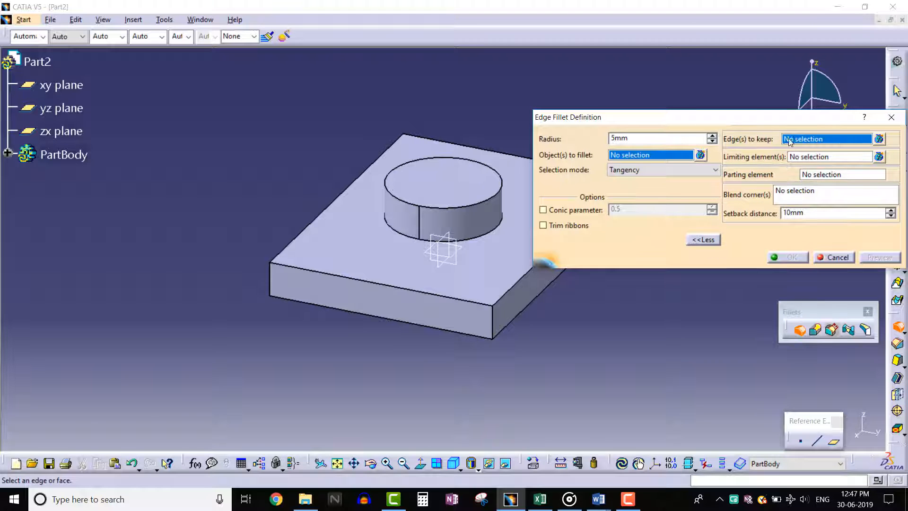
click(496, 202)
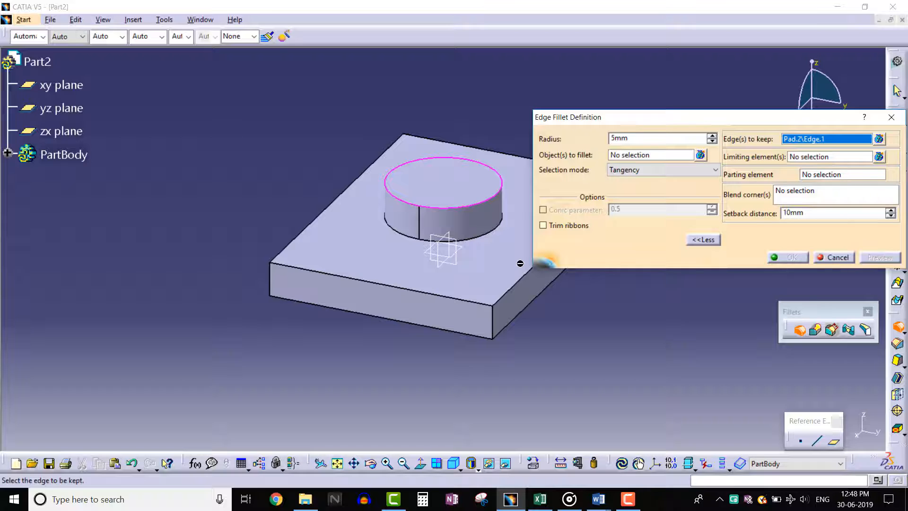
middle_drag(521, 263, 407, 292)
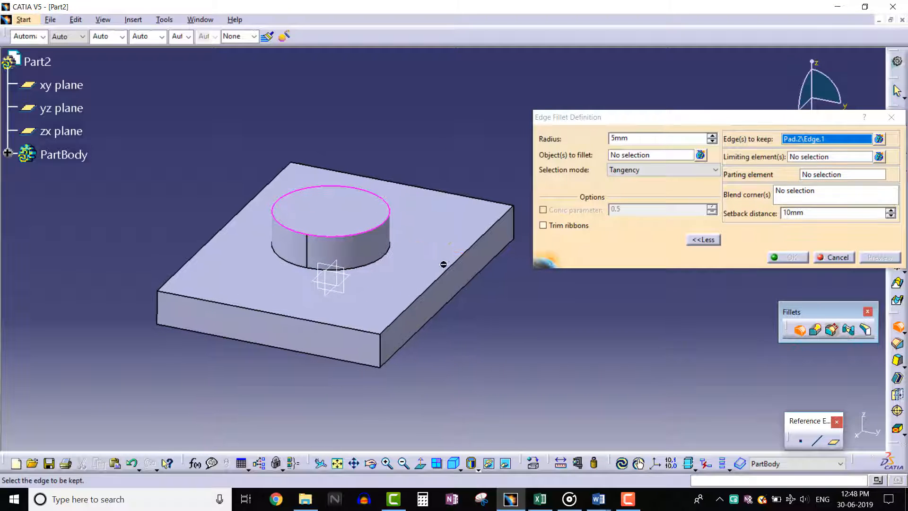
Choose the boss's base edge as the object to fillet, set the radius to 20 mm, and apply the fillet
click(621, 156)
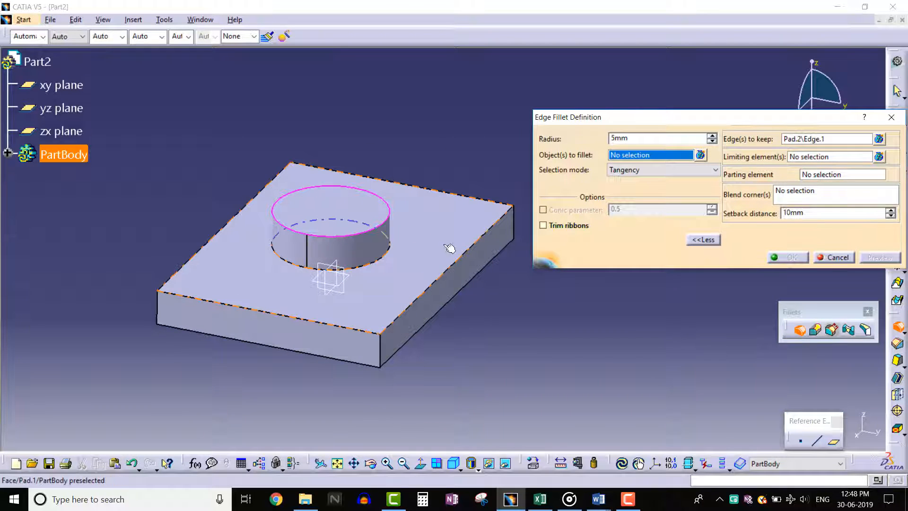
click(379, 263)
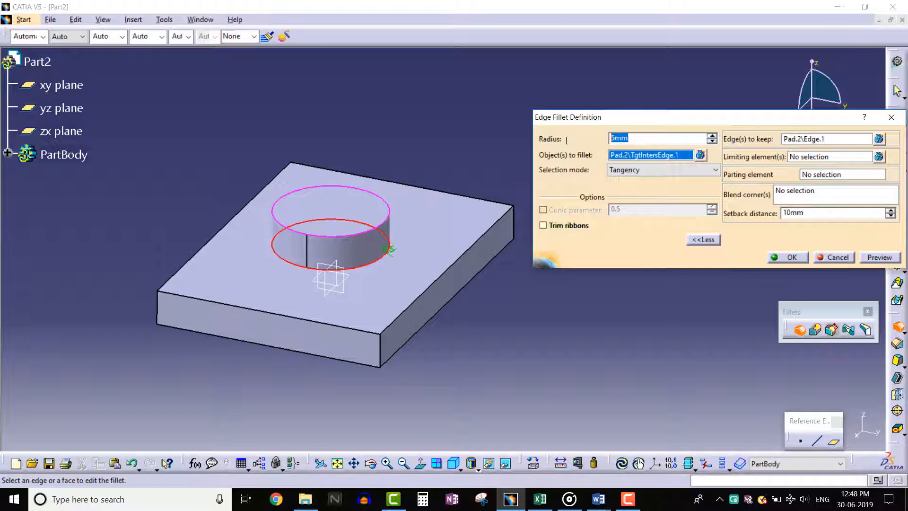
text(20)
click(870, 256)
click(787, 257)
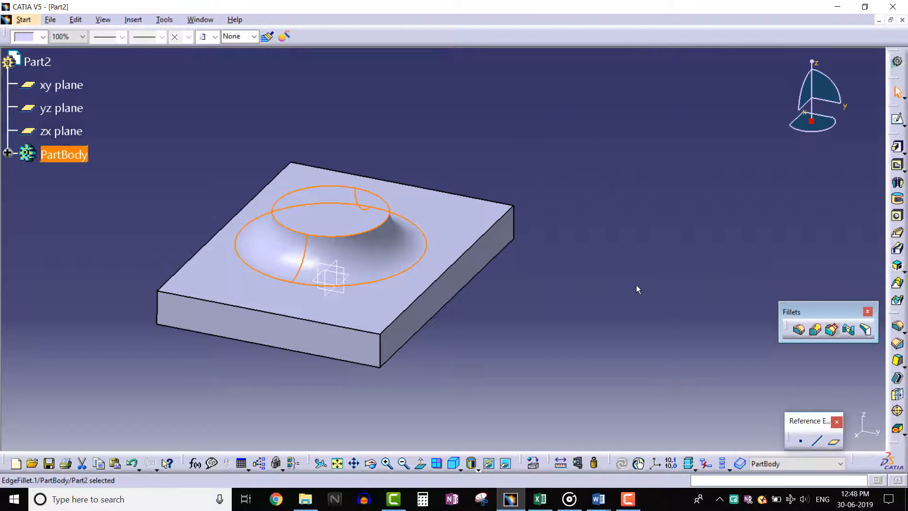
middle_drag(490, 342, 524, 328)
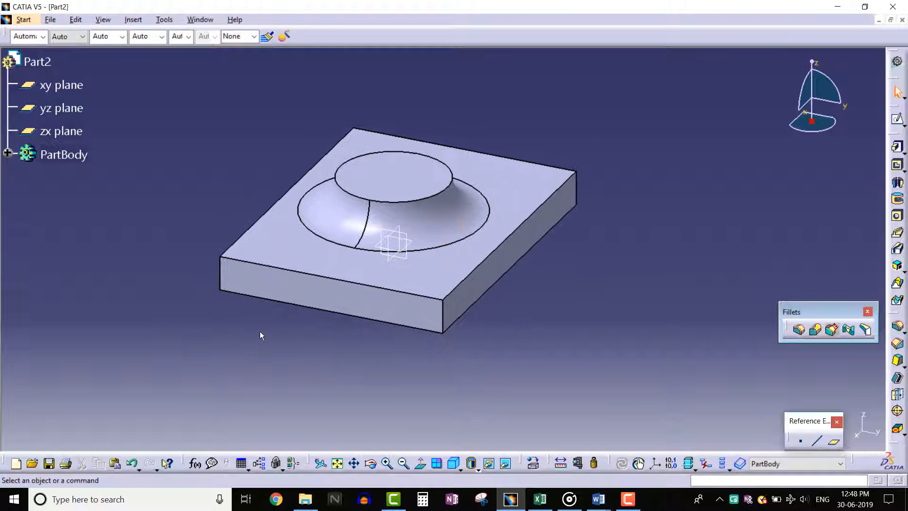
middle_drag(259, 334, 620, 348)
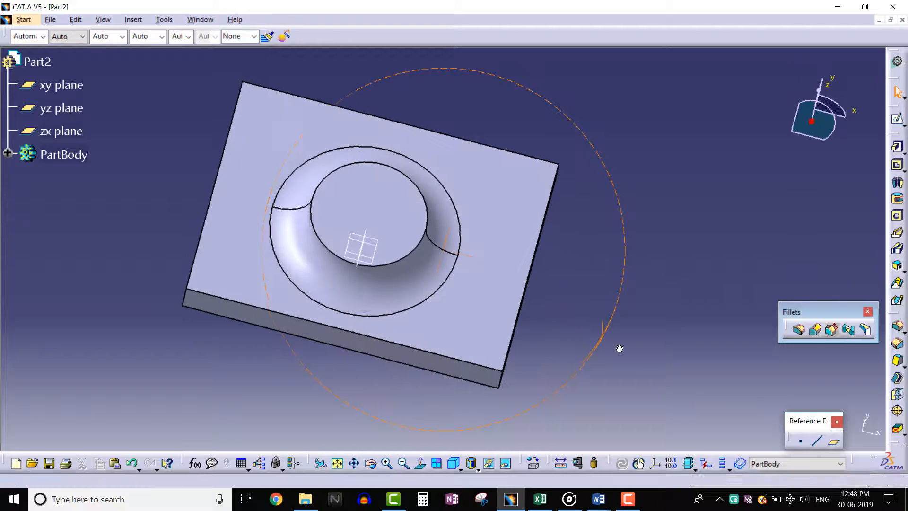
middle_drag(446, 83, 436, 135)
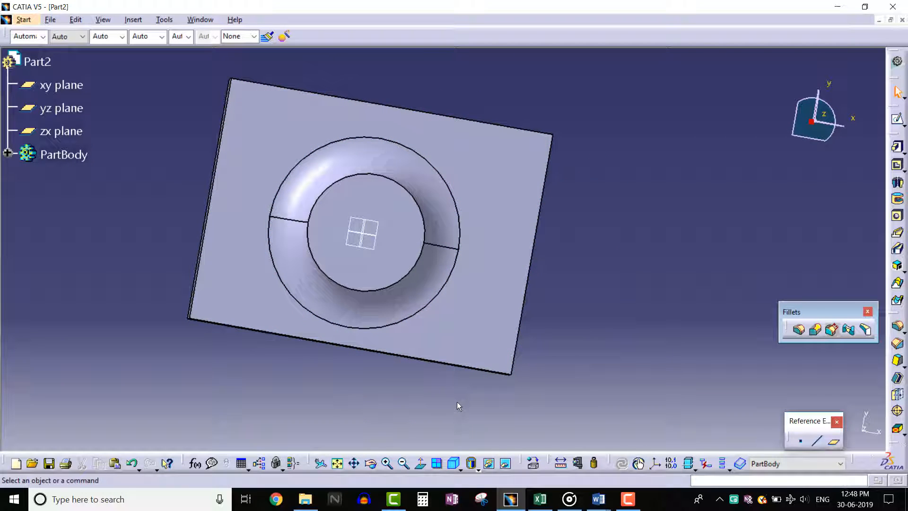
middle_drag(452, 405, 581, 333)
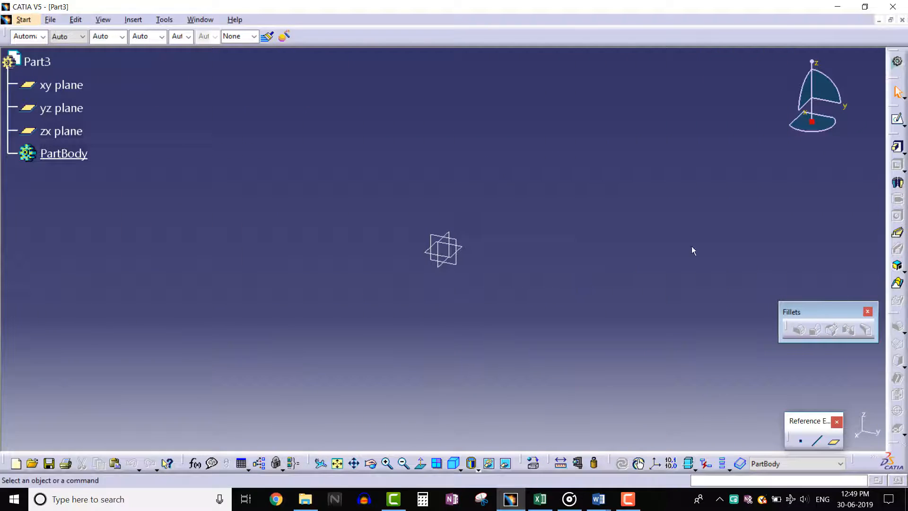
In the new empty part, sketch a rectangle around the origin on the xy plane and pad it into a base block
click(897, 120)
click(466, 252)
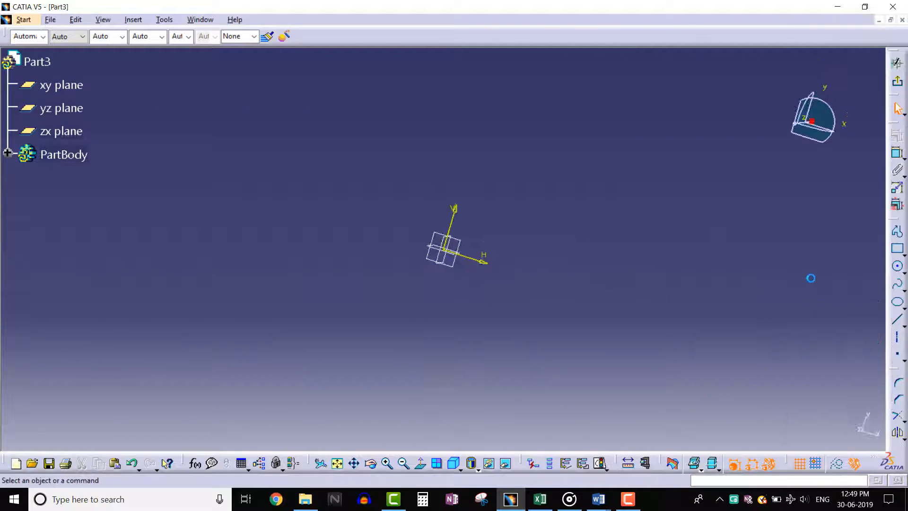
click(901, 249)
click(275, 113)
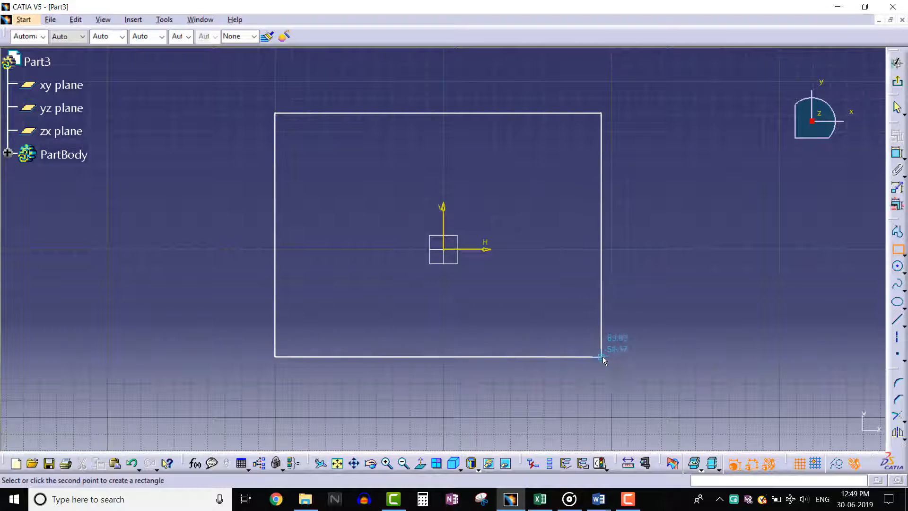
click(613, 363)
click(897, 63)
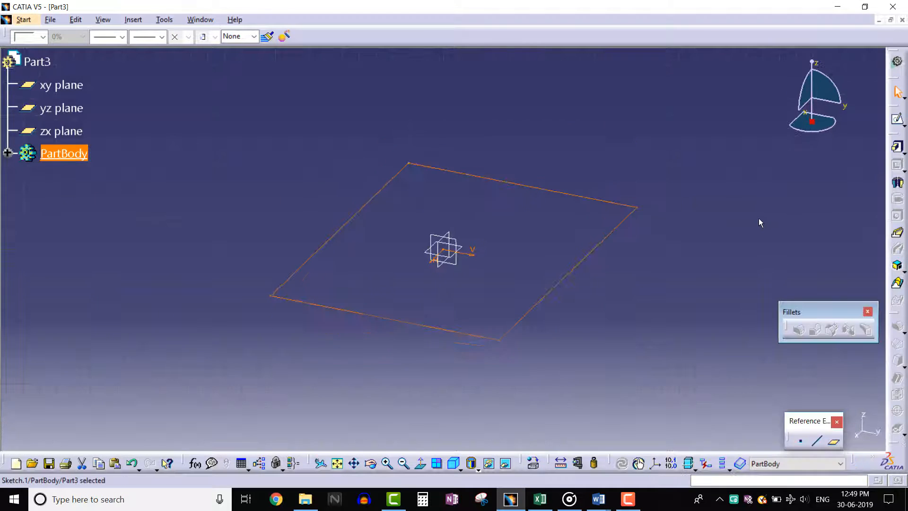
click(897, 147)
click(655, 302)
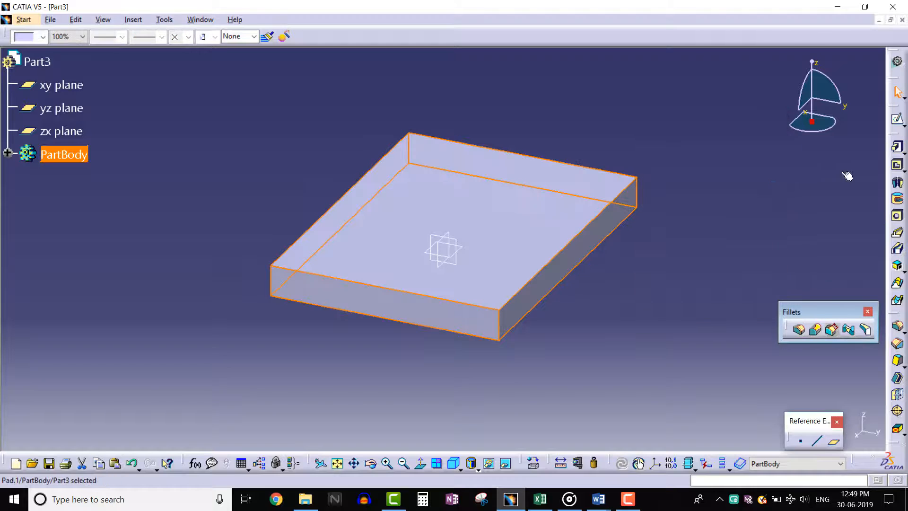
Sketch a smaller and a larger circle side by side along the horizontal axis on the block's top face and pad both into bosses
click(897, 119)
click(517, 227)
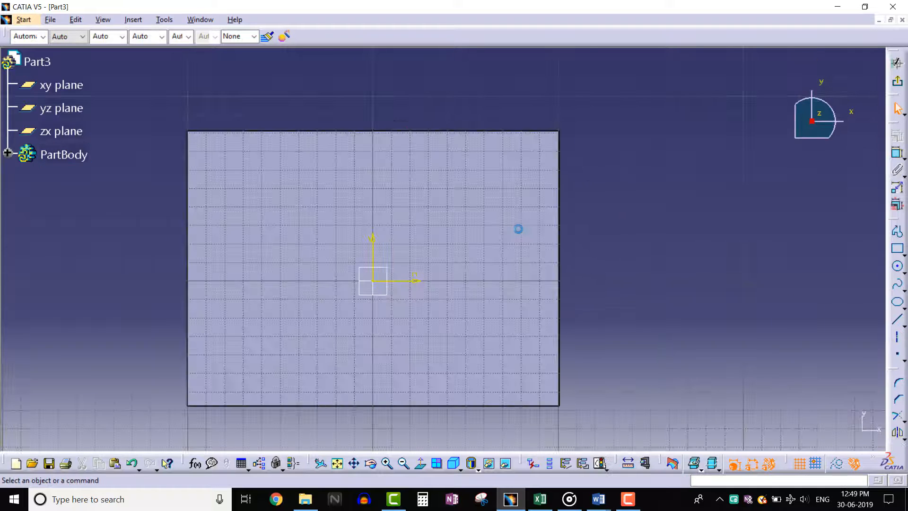
click(898, 269)
click(477, 281)
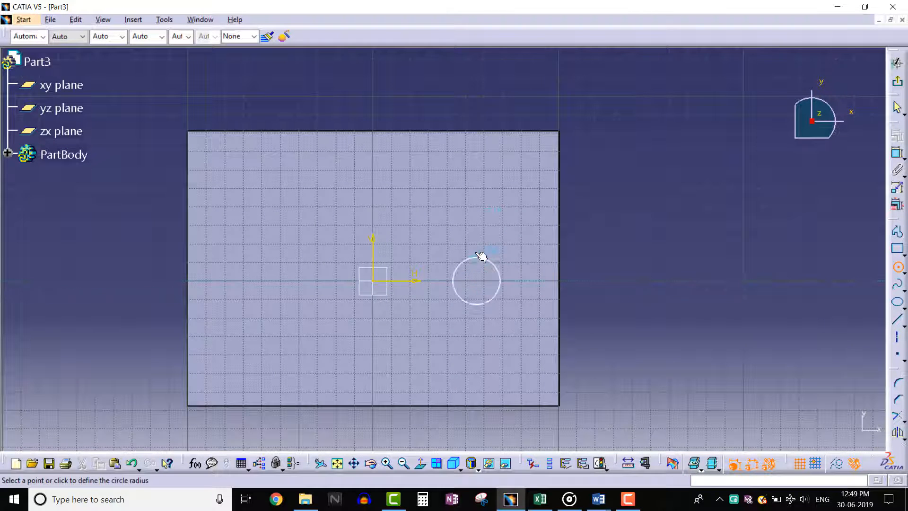
click(485, 231)
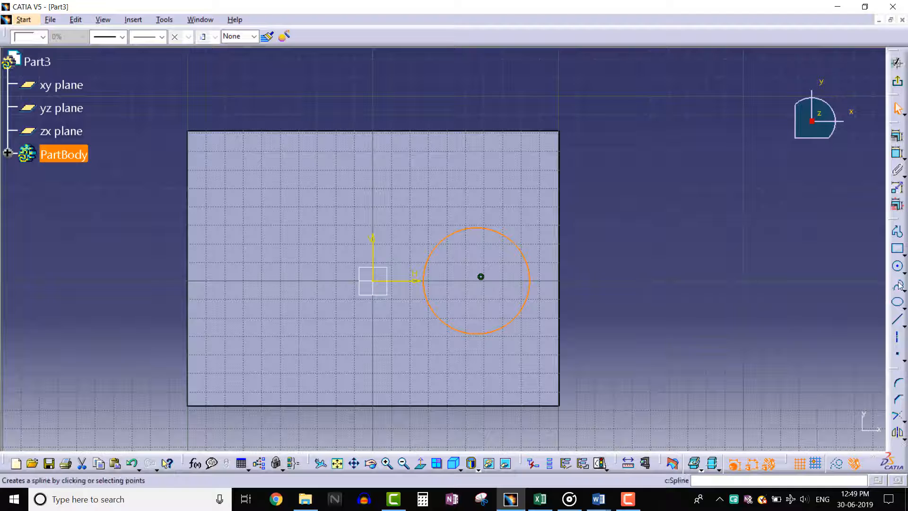
click(303, 277)
click(307, 207)
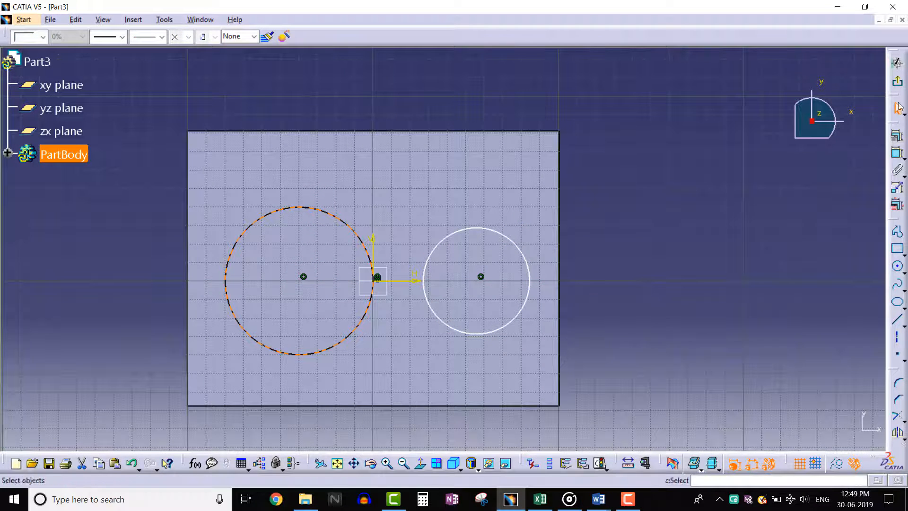
click(897, 63)
click(898, 138)
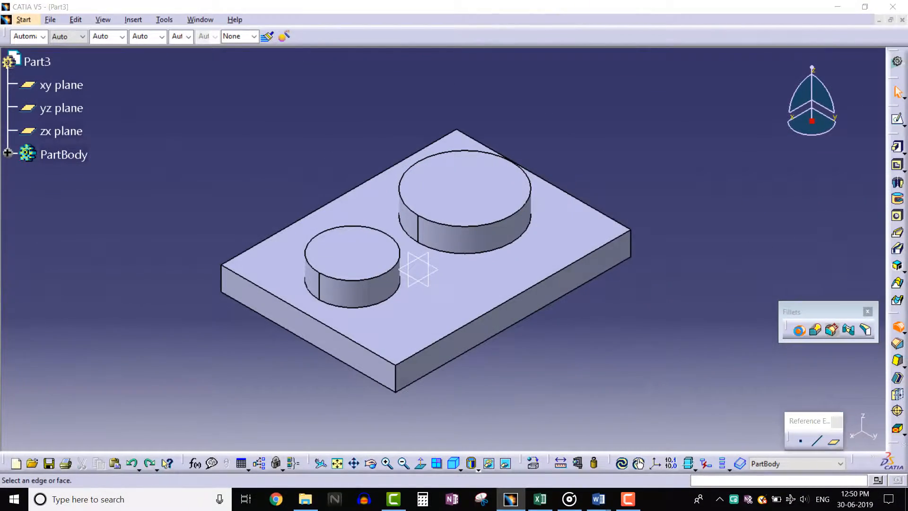
Apply a 20 mm edge fillet with Trim ribbons enabled to the base edges of both bosses
click(799, 330)
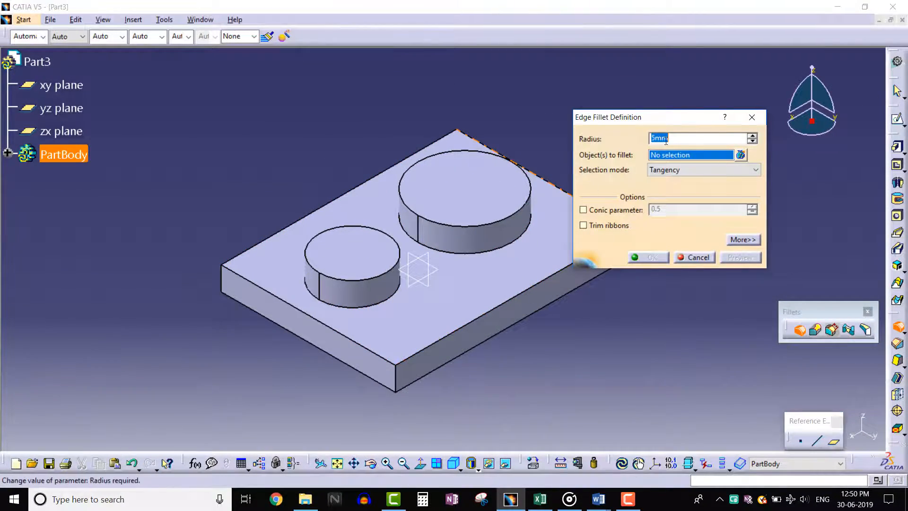
text(20)
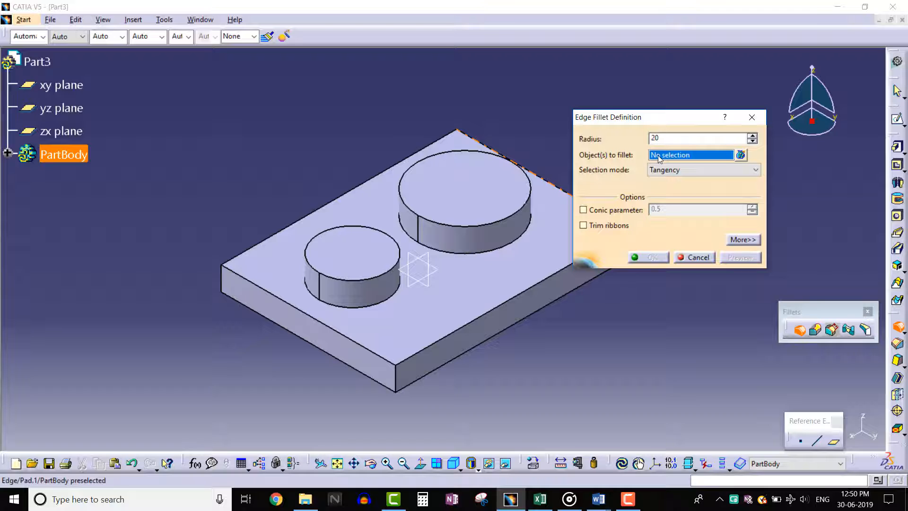
click(611, 226)
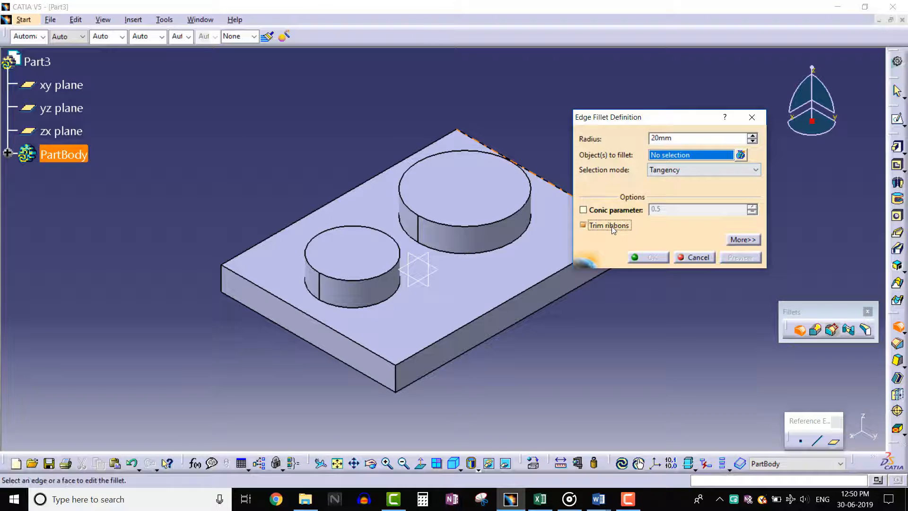
click(473, 254)
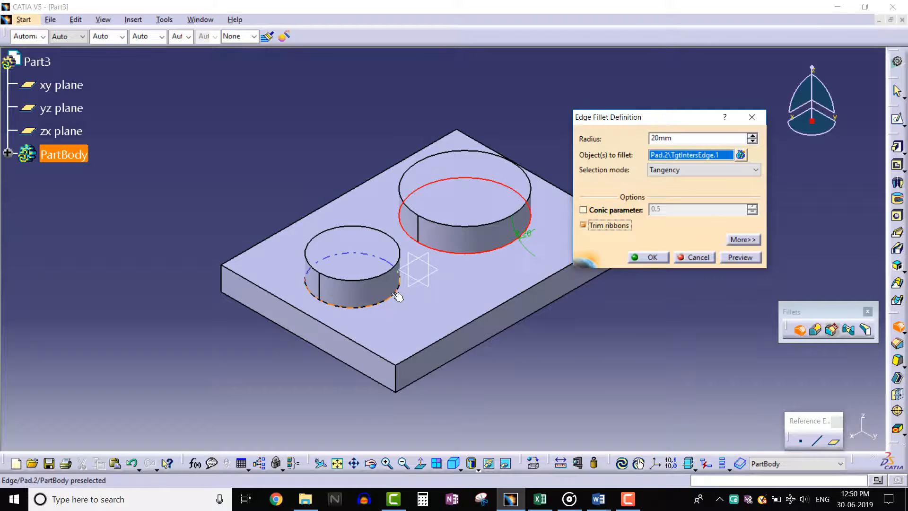
click(398, 298)
click(731, 257)
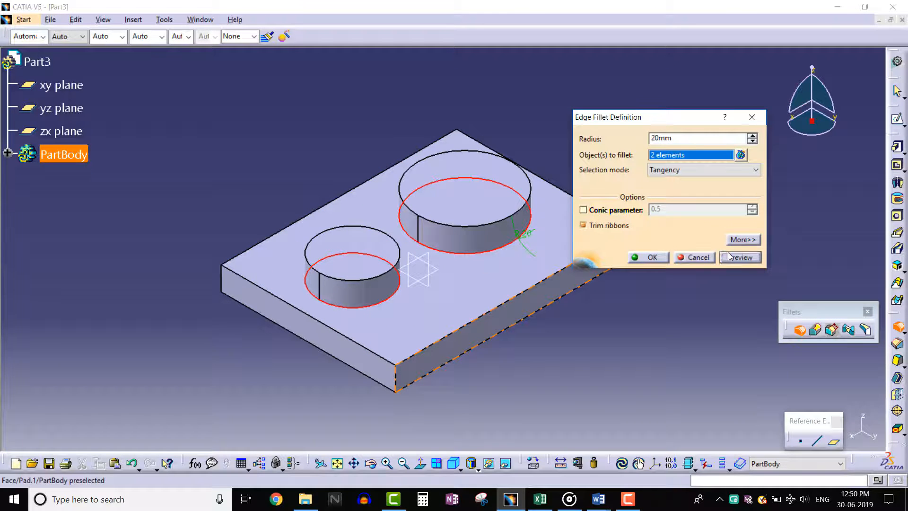
click(651, 257)
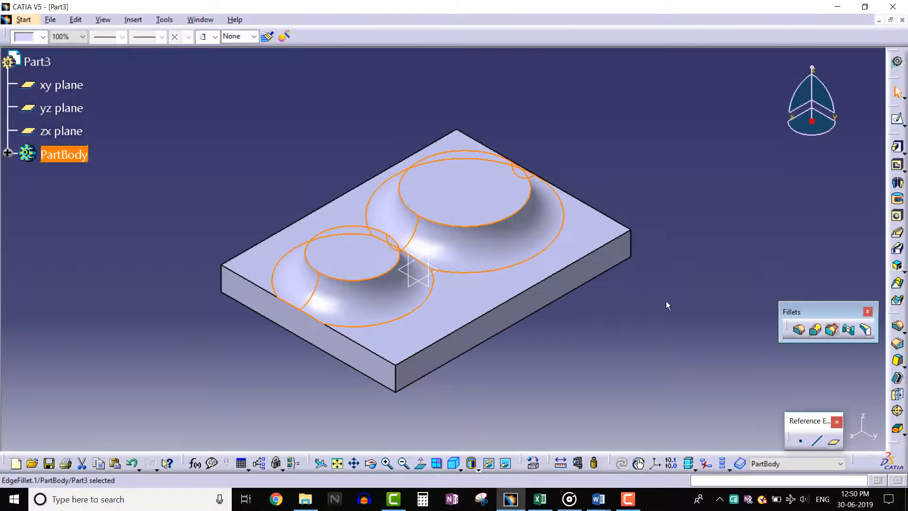
Reopen the edge fillet from the tree and try to apply it with Trim ribbons disabled, without adding a keep edge
click(7, 152)
double_click(82, 270)
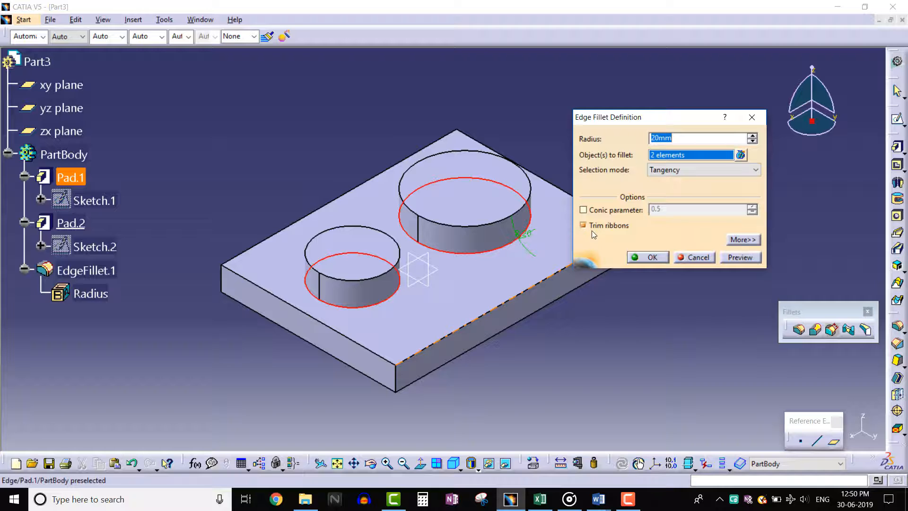
click(651, 258)
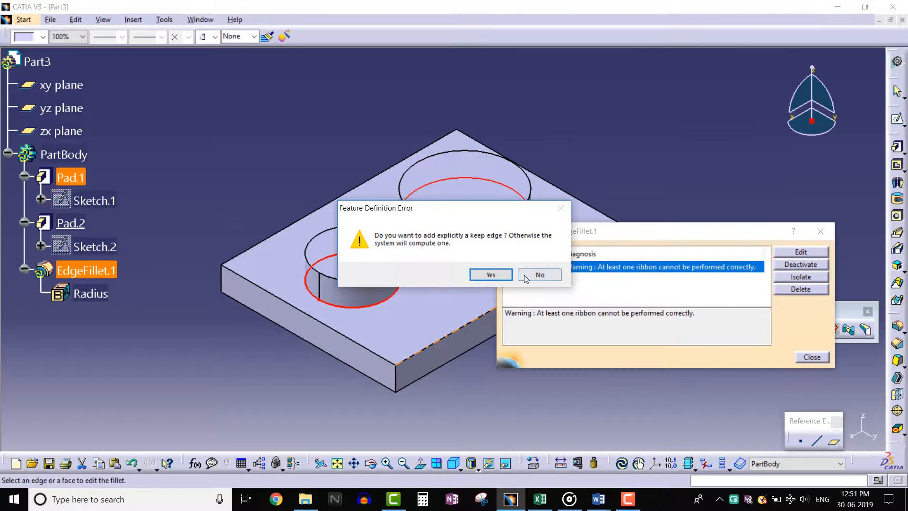
click(525, 278)
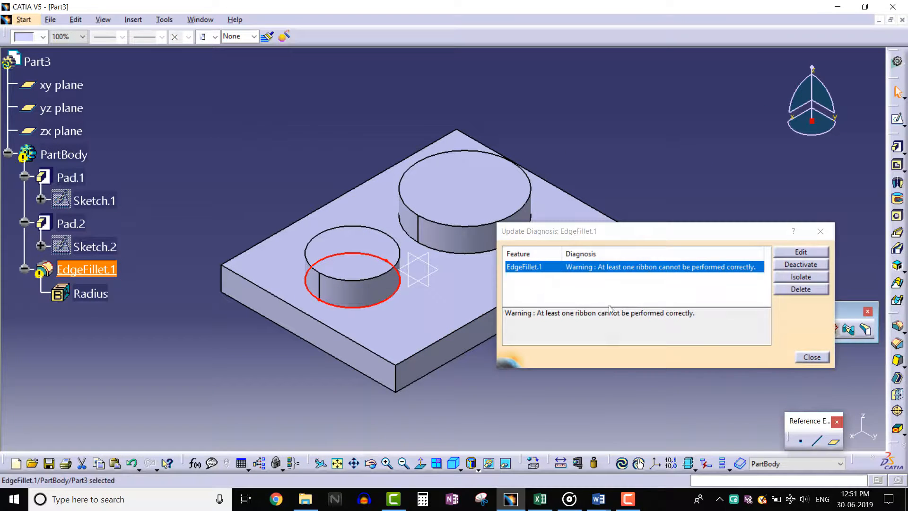
click(812, 357)
Reopen the edge fillet, enable Trim ribbons again, apply it, and inspect where the two fillets meet
double_click(92, 270)
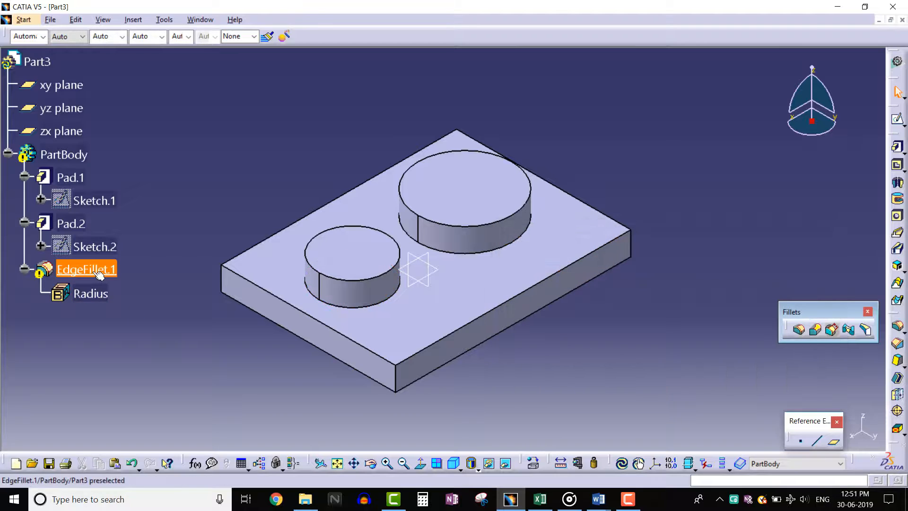
click(526, 279)
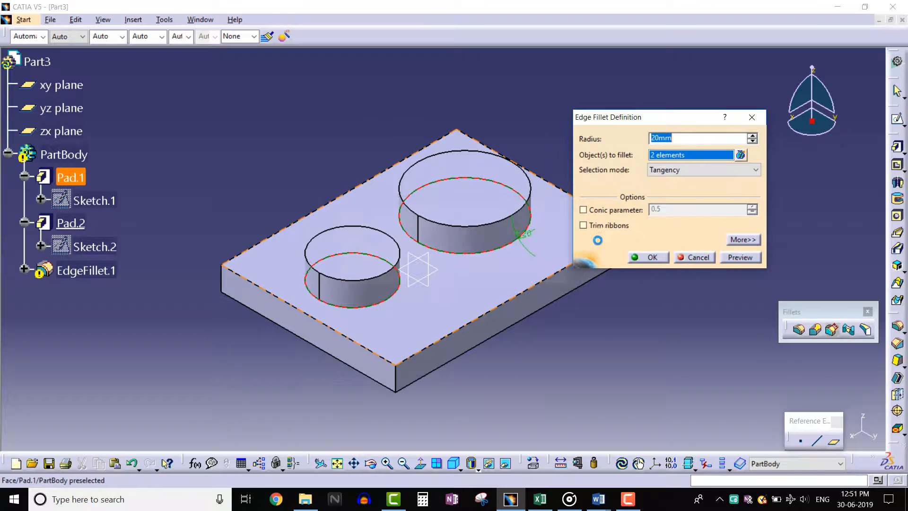
click(584, 226)
click(645, 258)
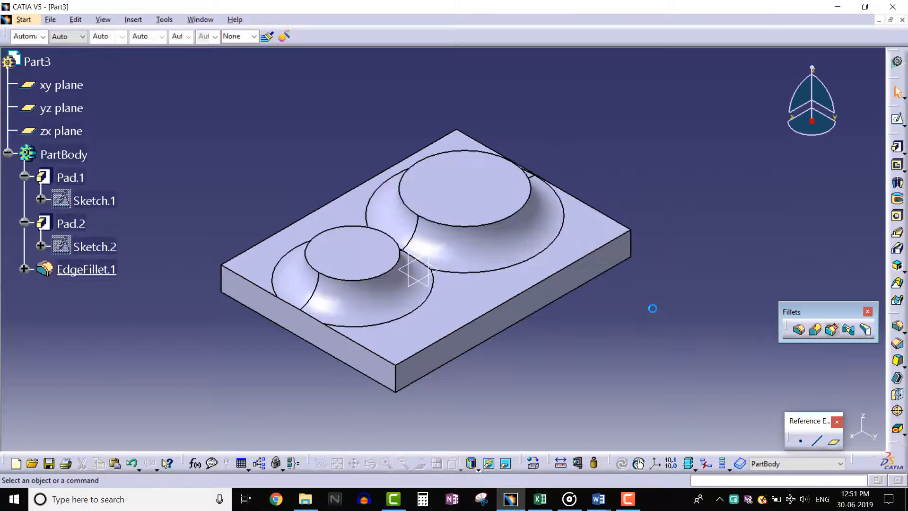
middle_drag(413, 260, 446, 149)
middle_drag(294, 263, 425, 308)
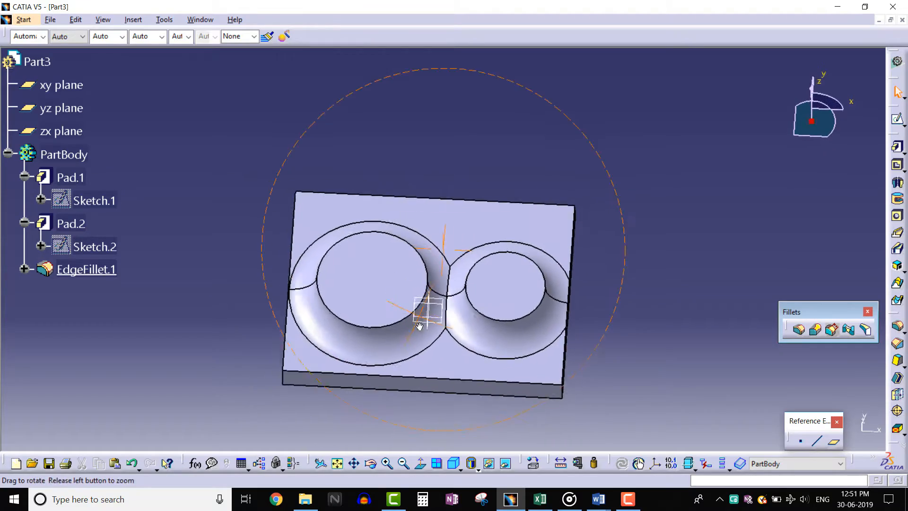